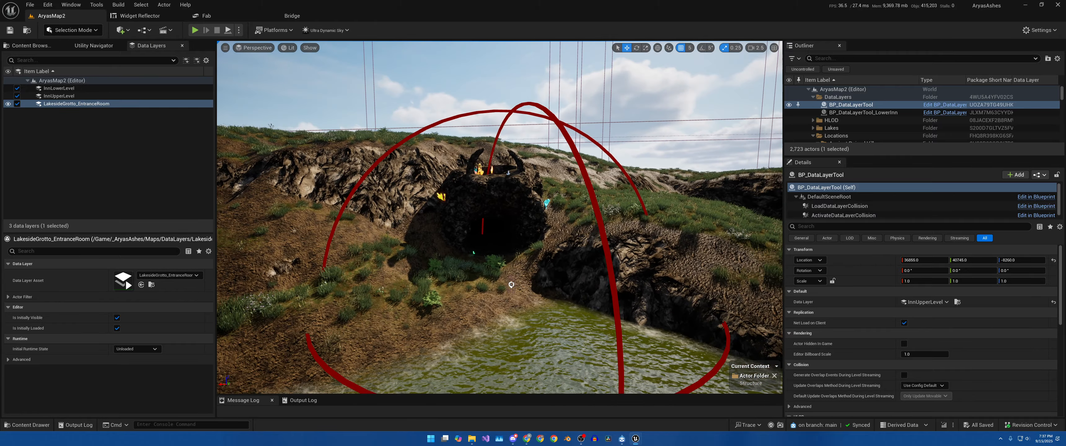
Fly into the lakeside grotto cave and briefly play-test the level from inside it
key("w")
key("w")
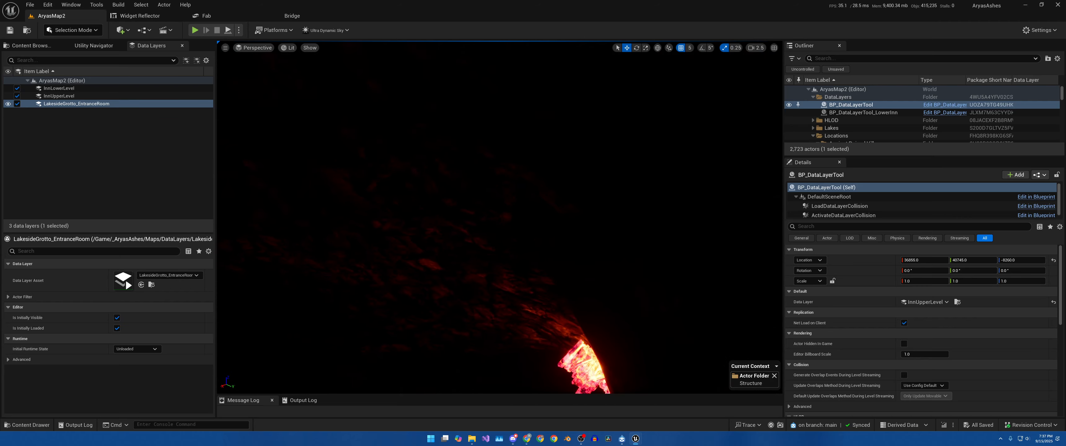
scroll(428, 232, "down", 5)
key("w")
right_click_drag(580, 307, 581, 307)
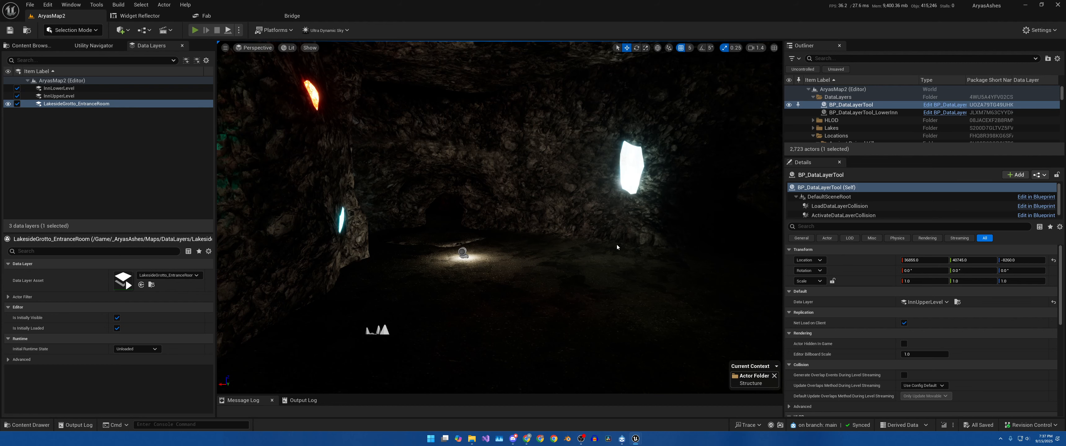
key("alt+p")
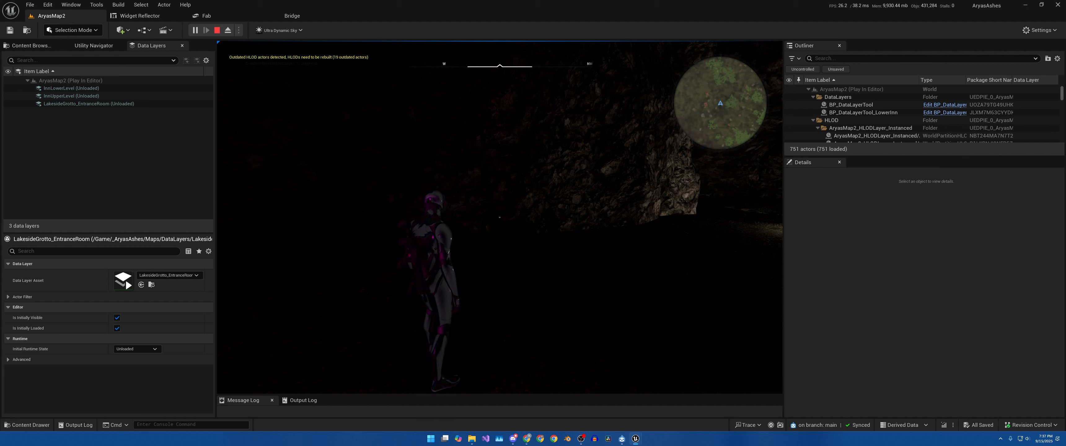
key("Escape")
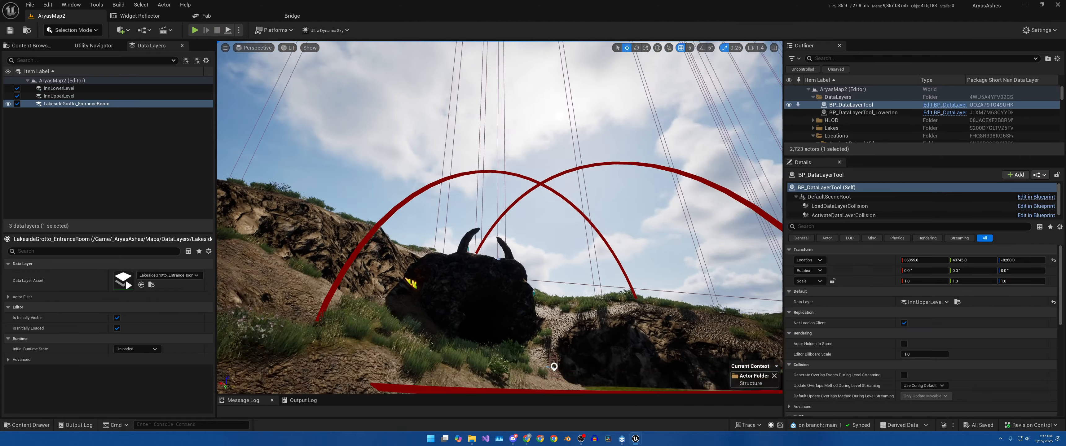
Review the initial runtime state options of the LakesideGrotto_EntranceRoom data layer and keep it at Unloaded
mouse_move(500, 217)
right_mouse_down()
mouse_move(480, 317)
mouse_move(482, 246)
mouse_move(494, 240)
mouse_move(477, 317)
mouse_move(501, 228)
right_mouse_up()
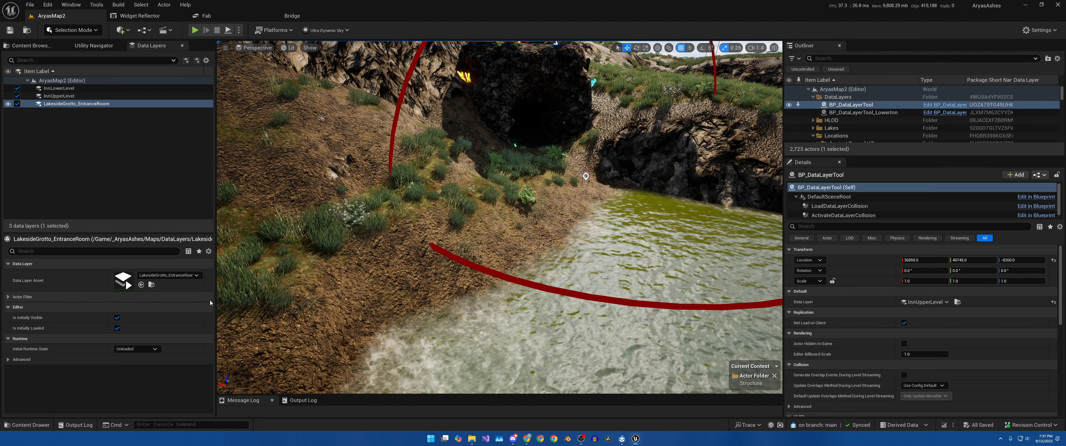
left_click(145, 350)
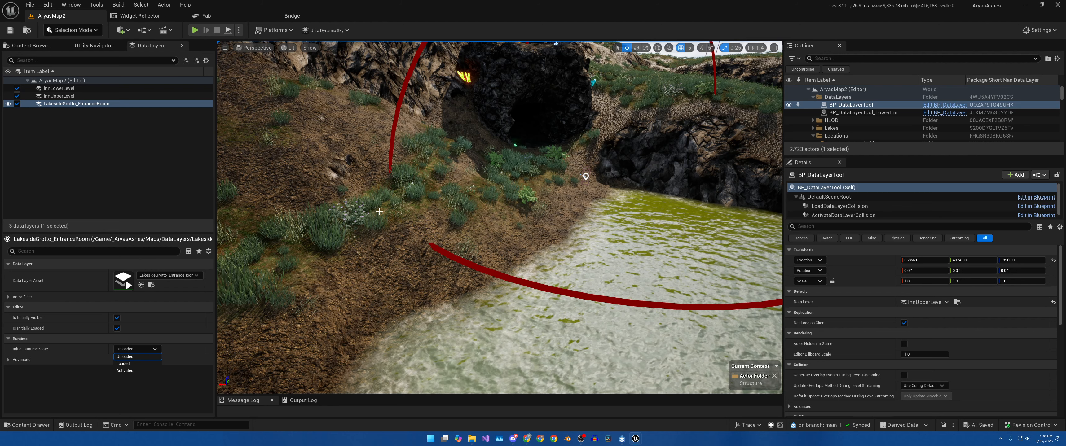
left_click(138, 356)
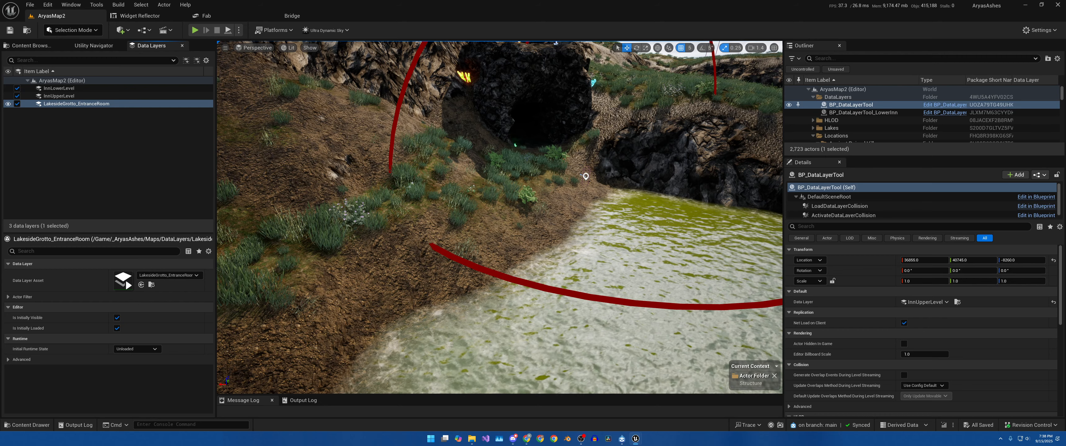
Examine the grotto's exterior, its cave entrance and the dark tunnel just inside
right_click_drag(497, 178, 488, 145)
key("s")
key("w")
key("w")
right_click_drag(556, 201, 563, 188)
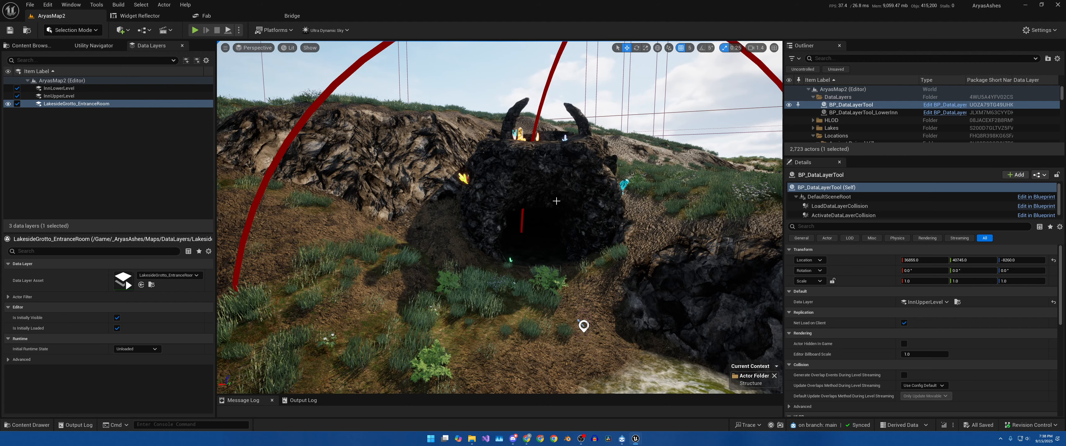
key("w")
right_click_drag(556, 201, 588, 231)
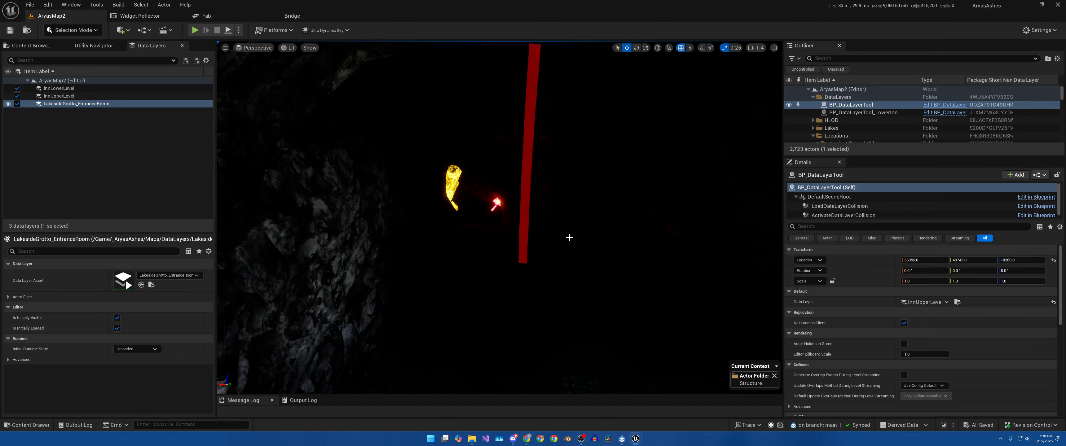
key("s")
mouse_move(585, 262)
right_mouse_down()
mouse_move(582, 298)
mouse_move(583, 262)
mouse_move(592, 291)
mouse_move(590, 275)
right_mouse_up()
key("w")
scroll(592, 291, "down", 3)
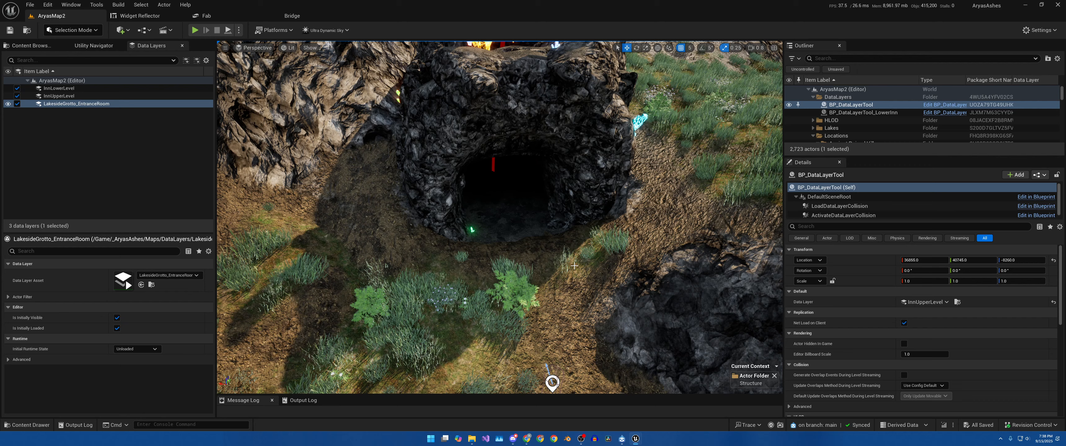
mouse_move(597, 229)
right_mouse_down()
mouse_move(595, 257)
mouse_move(595, 228)
mouse_move(593, 241)
mouse_move(580, 222)
mouse_move(580, 246)
mouse_move(634, 253)
right_mouse_up()
key("w")
key("w")
key("w")
key("s")
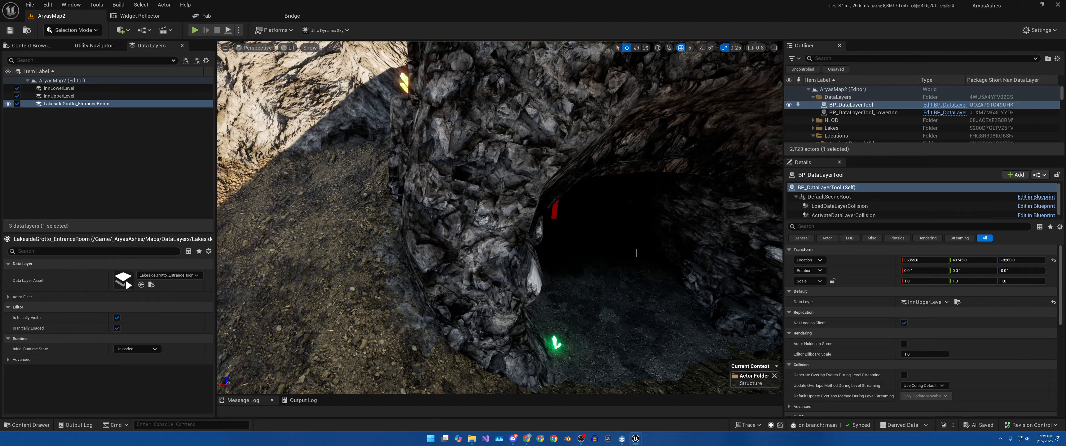
Survey the hill with the large tree across the lake, and return to the grotto entrance
right_click_drag(621, 216, 365, 161)
key("s")
scroll(468, 187, "up", 4)
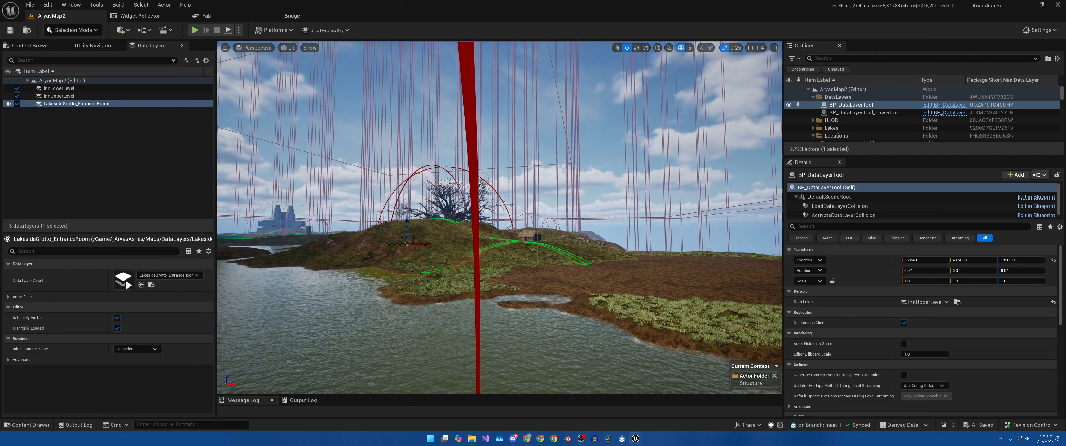
right_click_drag(709, 253, 711, 253)
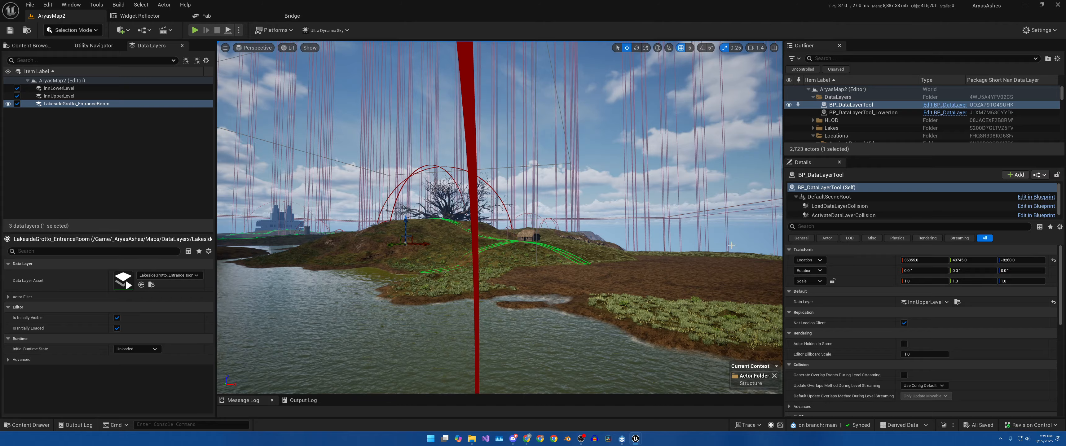
right_click_drag(688, 248, 731, 291)
key("w")
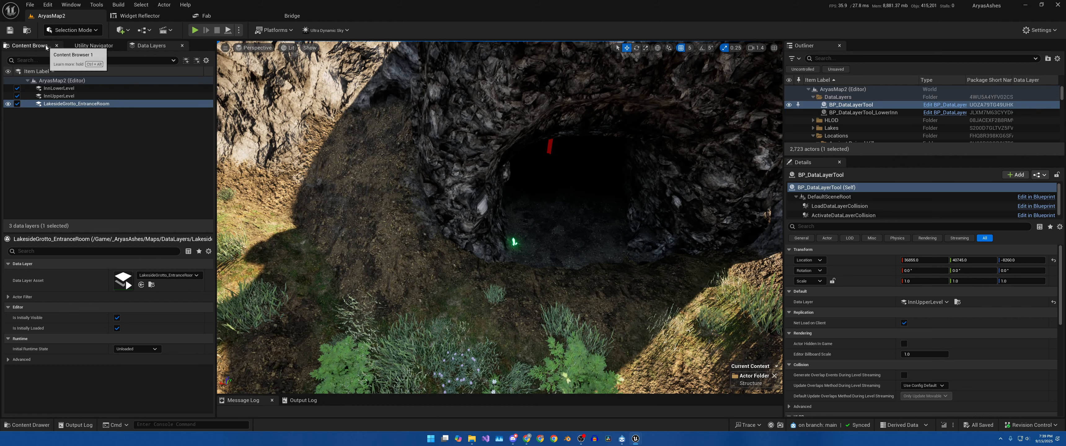
Widen the asset browsing area and locate the selected actor's BP_DataLayerTool blueprint in the project content
left_click(31, 45)
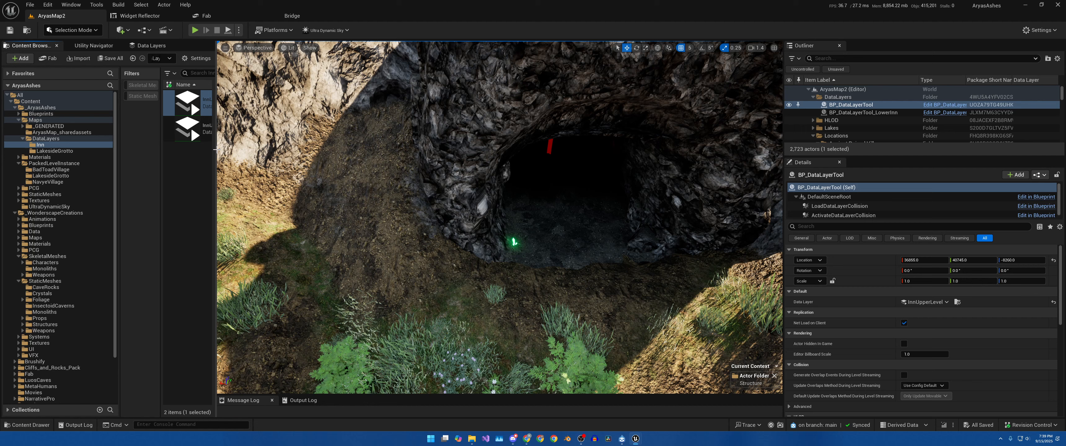
left_click_drag(214, 151, 345, 158)
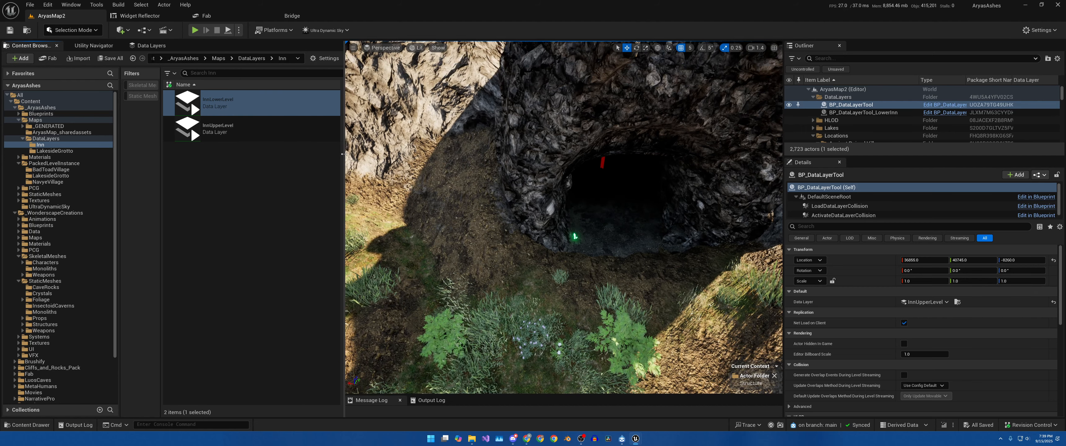
left_click(245, 169)
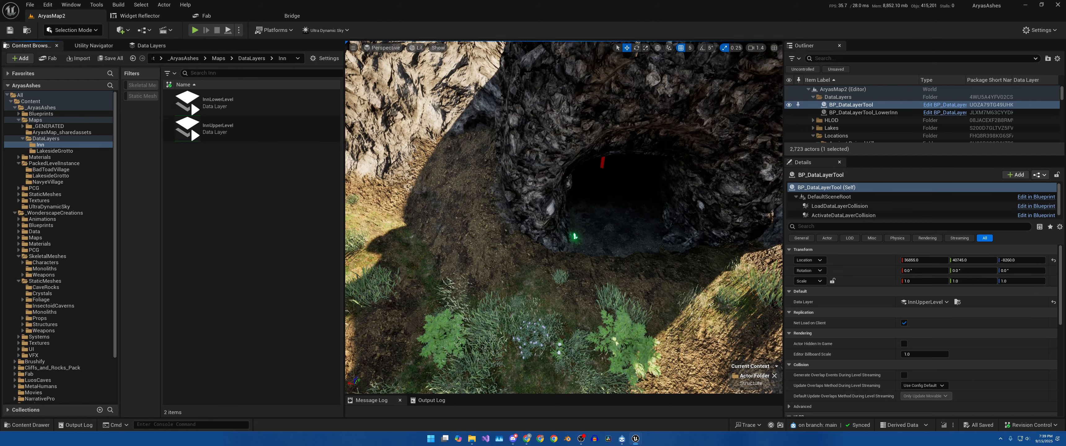
key("ctrl+b")
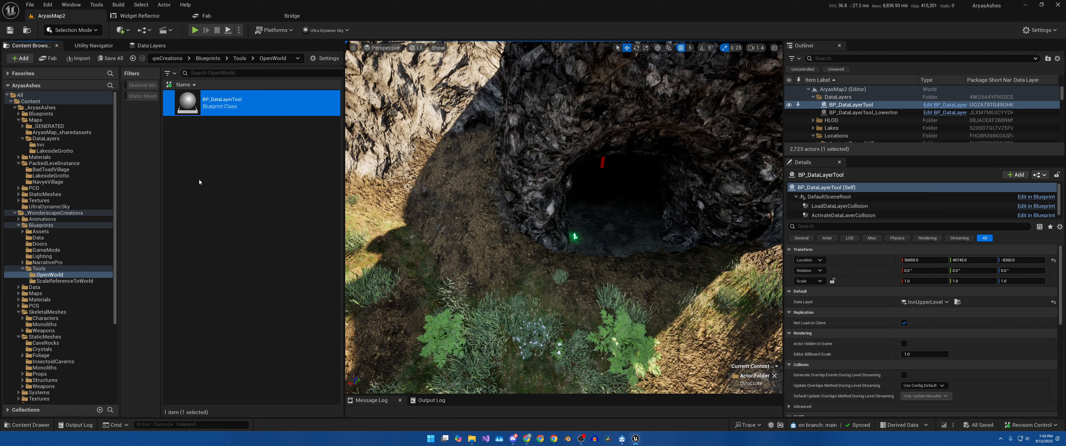
right_click(196, 135)
left_click(225, 176)
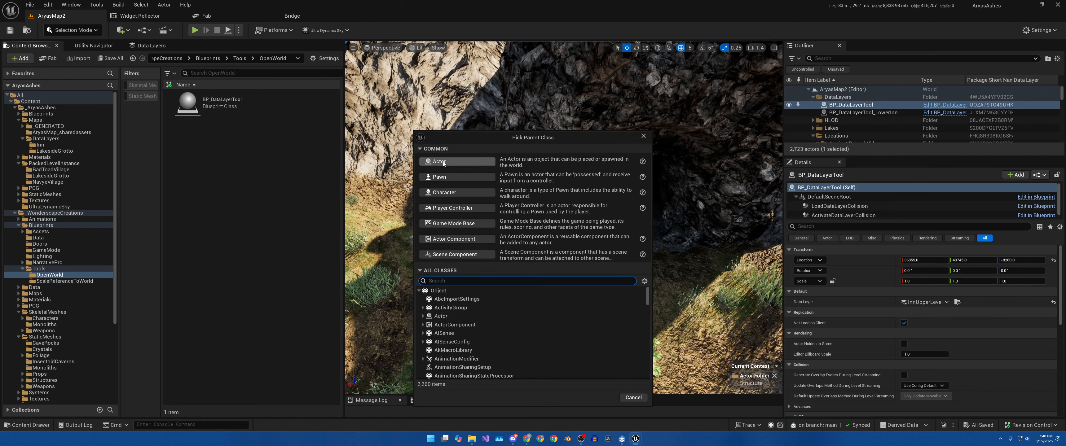
left_click(633, 398)
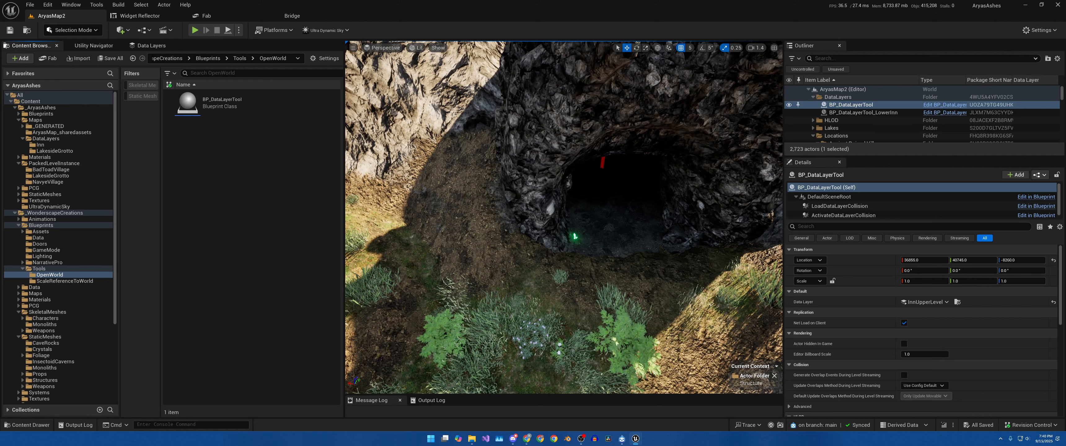
Bring up the BP_DataLayerTool blueprint editor in full size and show the blueprint's 3D preview
left_click_drag(1065, 121, 600, 107)
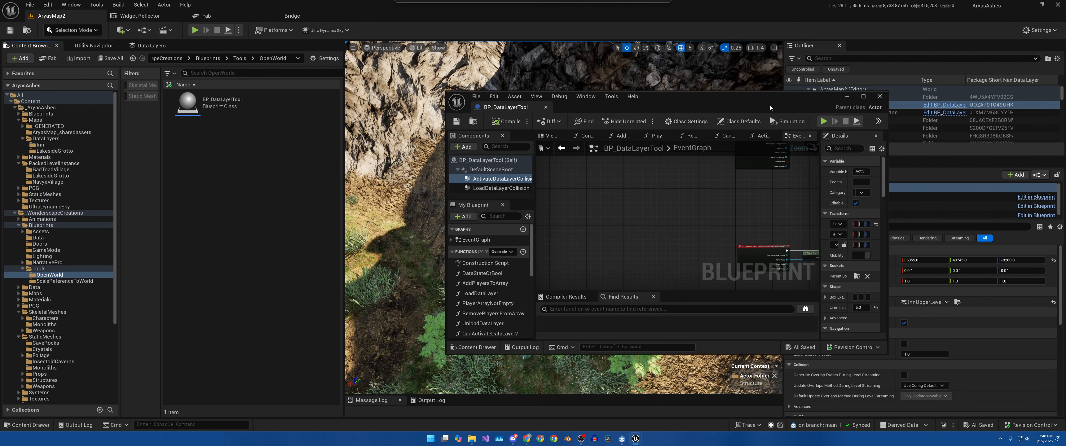
left_click(555, 137)
left_click(864, 96)
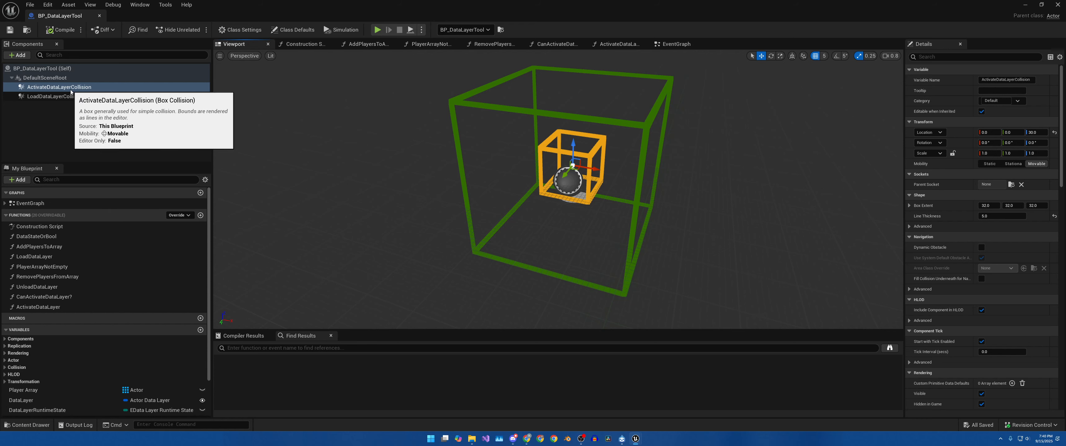
Compare the ActivateDataLayerCollision and LoadDataLayerCollision boxes in the blueprint preview
right_click_drag(470, 165, 522, 195)
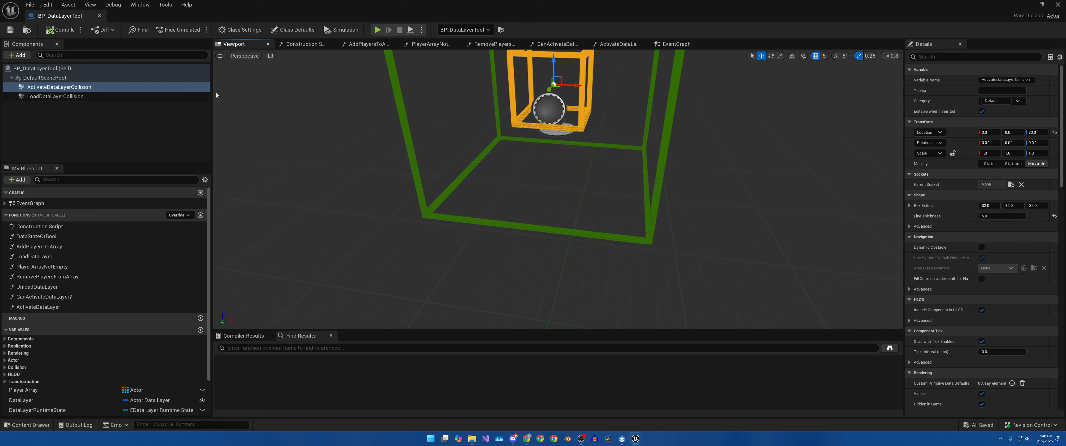
left_click(62, 87)
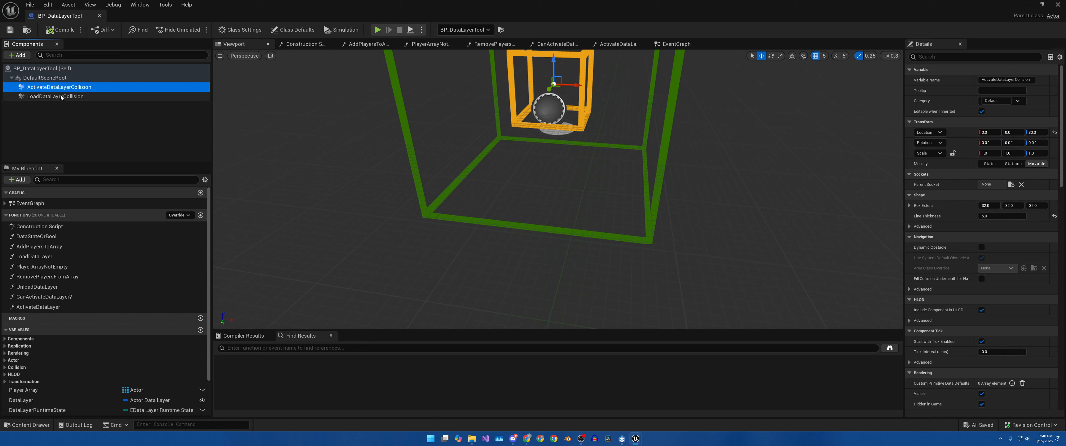
left_click(61, 97)
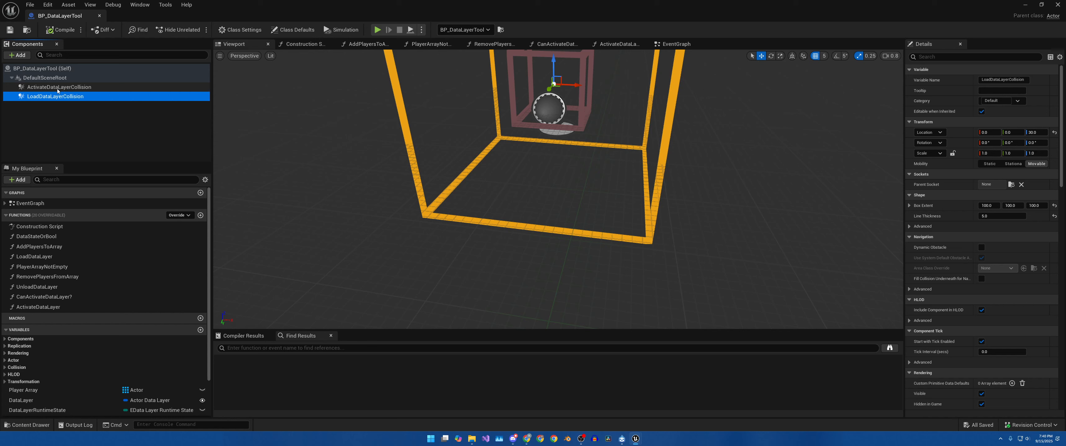
left_click(57, 89)
left_click(53, 97)
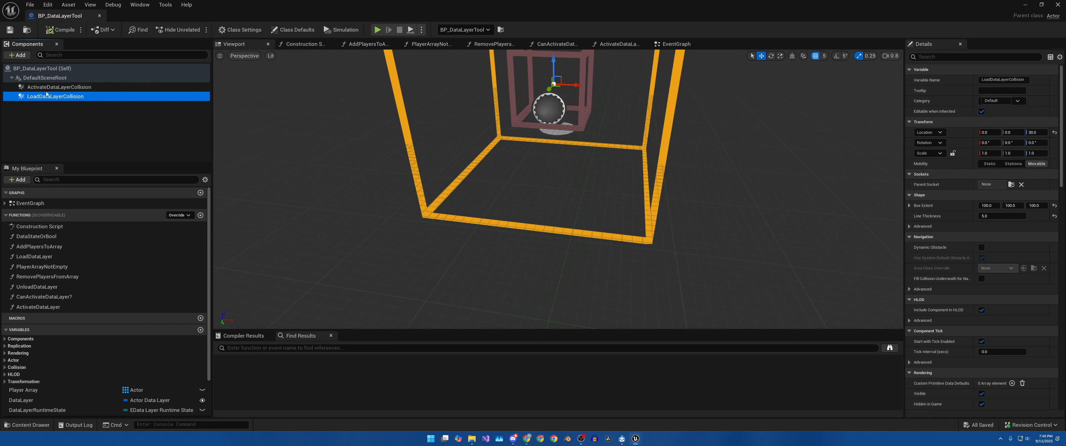
left_click(50, 88)
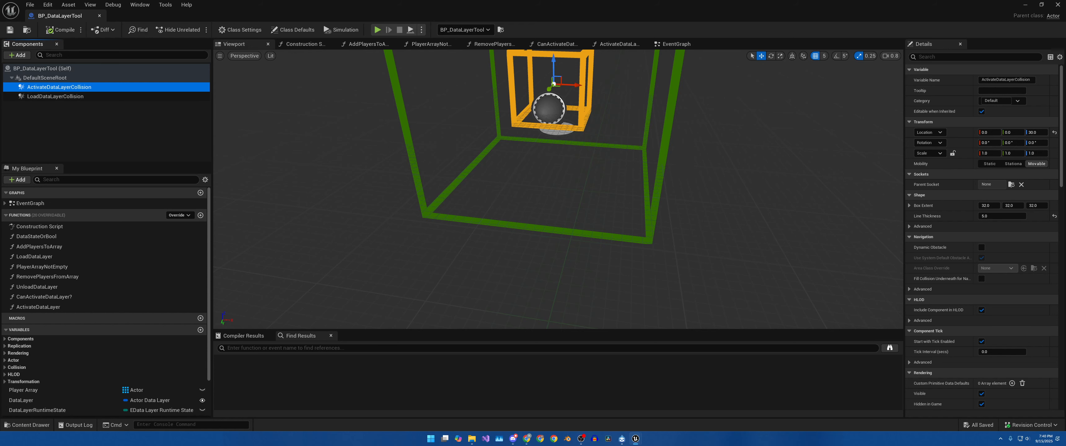
left_click(73, 97)
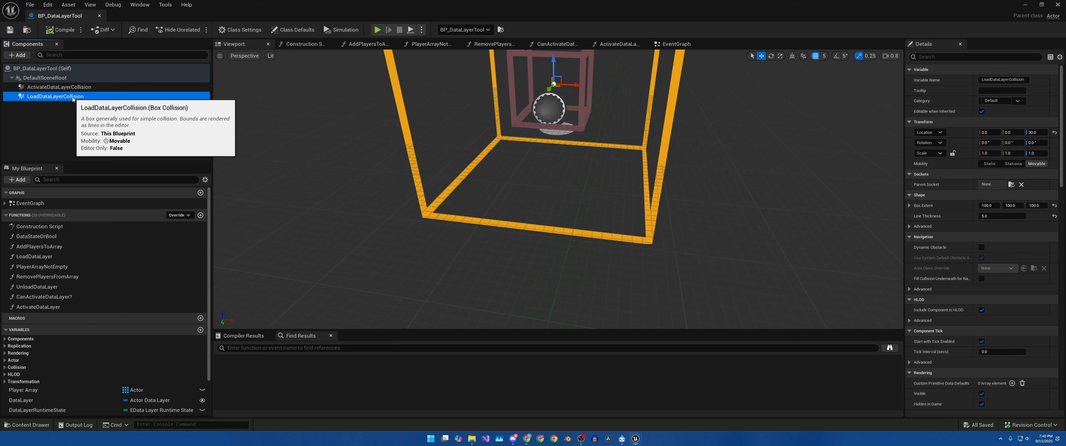
key("f")
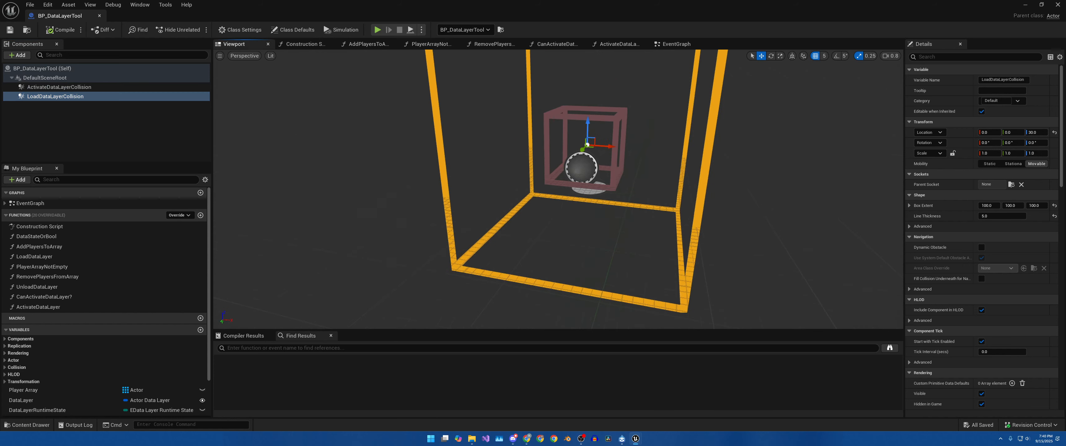
List the events that can be added for the ActivateDataLayerCollision component
left_click(77, 87)
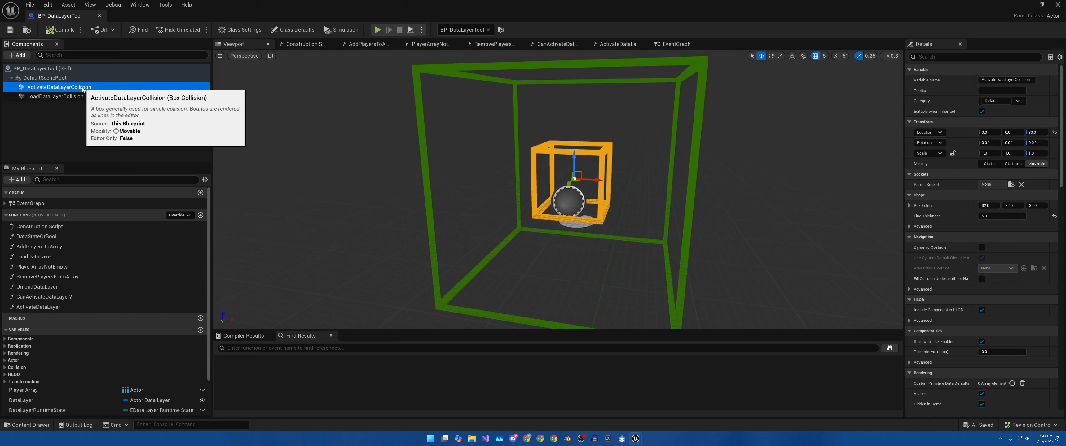
right_click(73, 88)
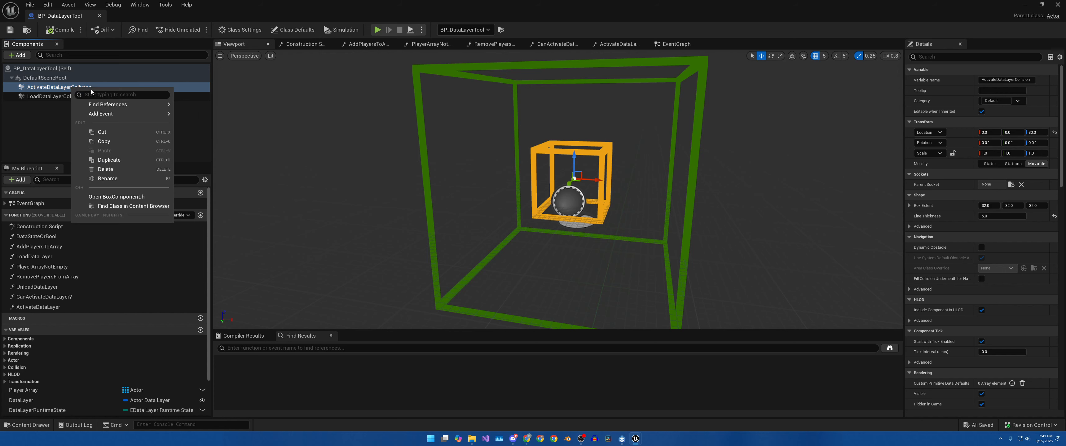
mouse_move(118, 115)
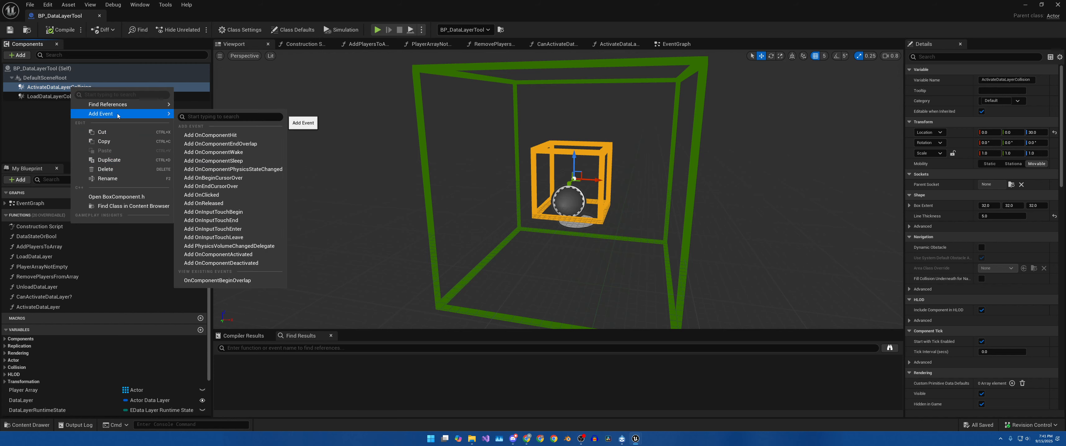
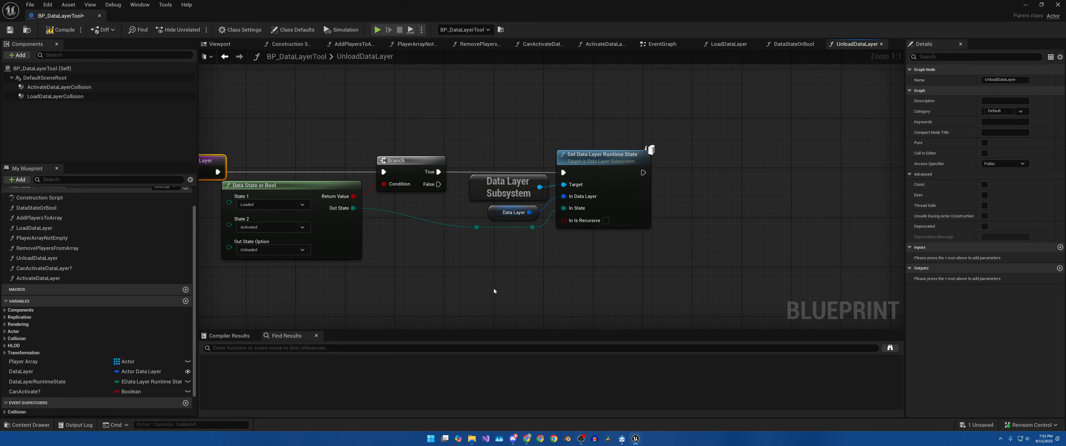
Check the complete UnloadDataLayer function graph, and compile and save the BP_DataLayerTool blueprint
right_click_drag(494, 291, 598, 302)
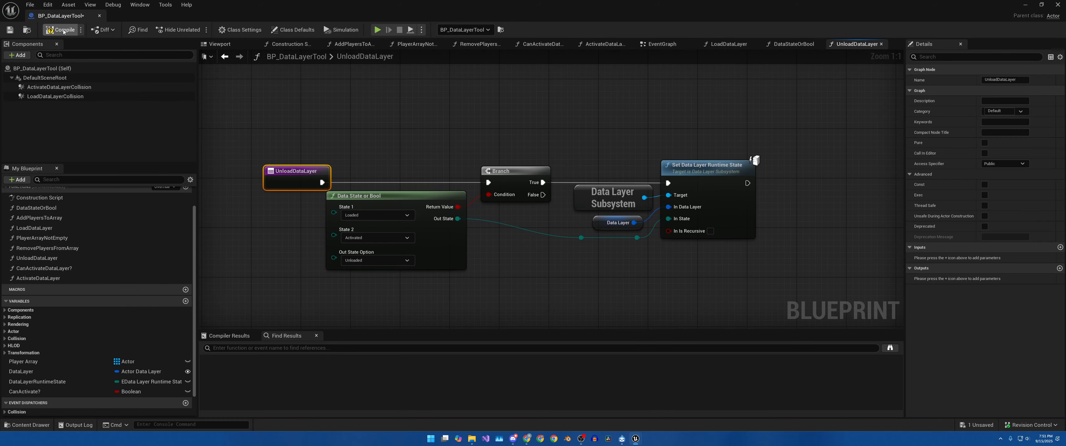
left_click(10, 29)
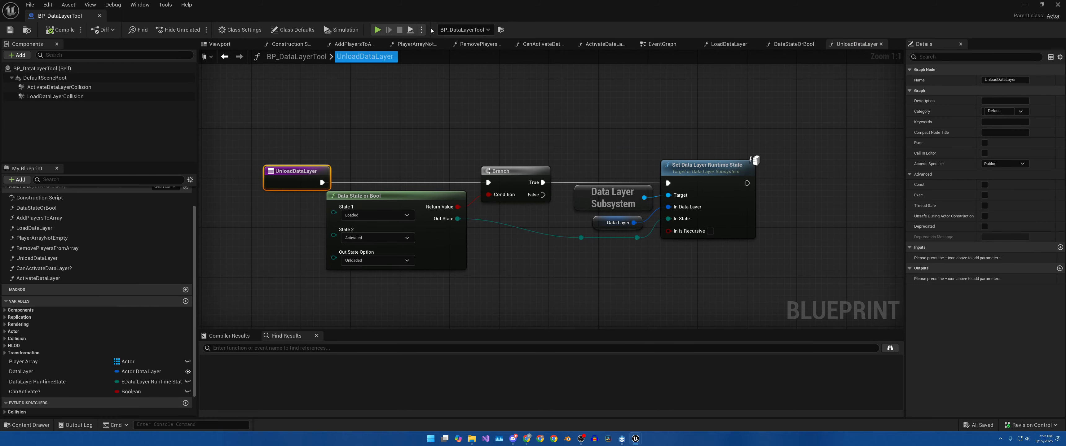
Return to the level map and place a BP_DataLayerTool actor on the ground in front of the cave entrance
left_click_drag(510, 5, 1065, 110)
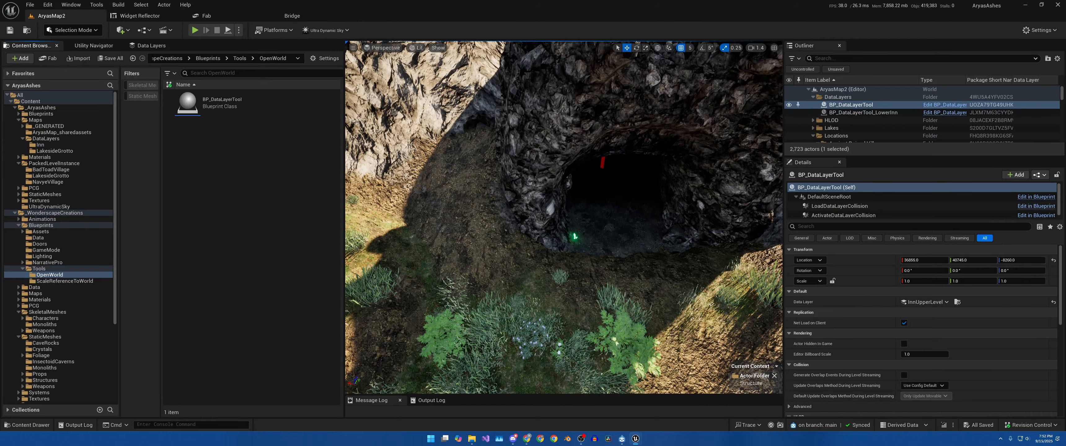
right_click_drag(471, 170, 489, 129)
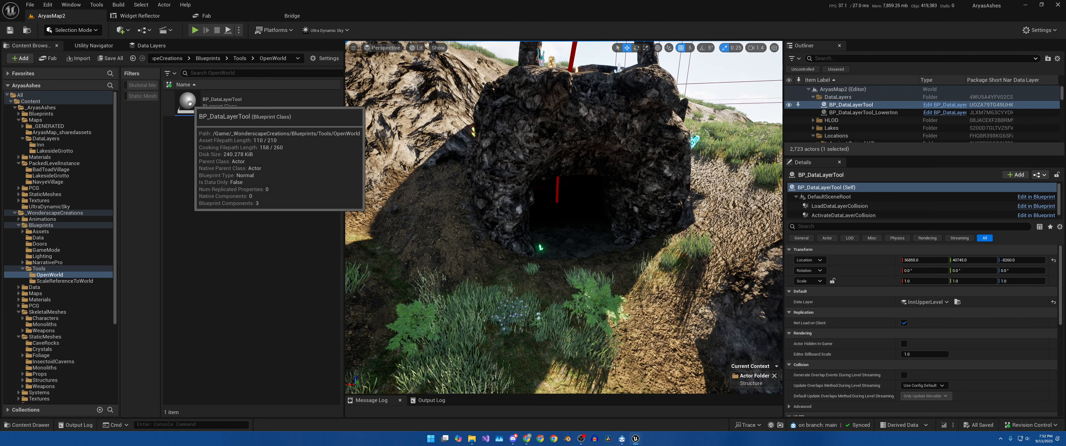
left_click_drag(211, 105, 576, 281)
Rotate the new data layer tool about its vertical axis to about -12° so it lines up with the cave entrance
key("e")
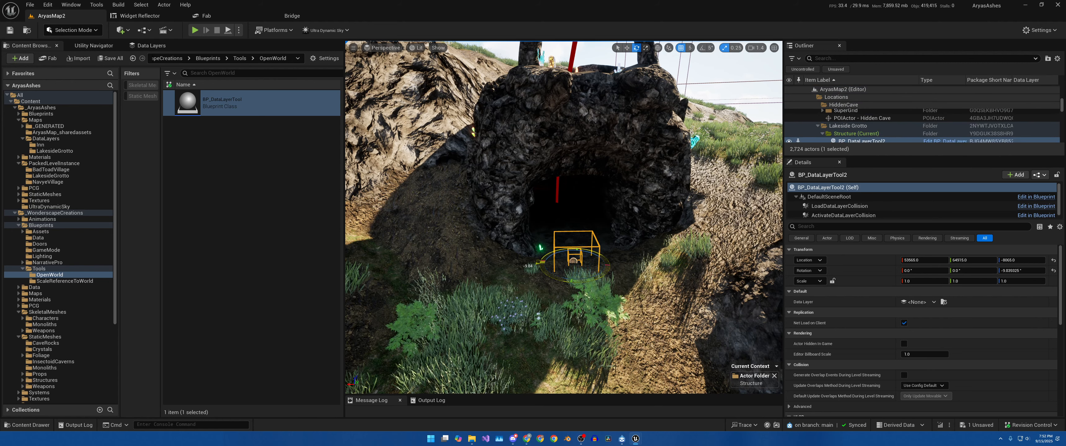
key("s")
right_click_drag(586, 258, 534, 229)
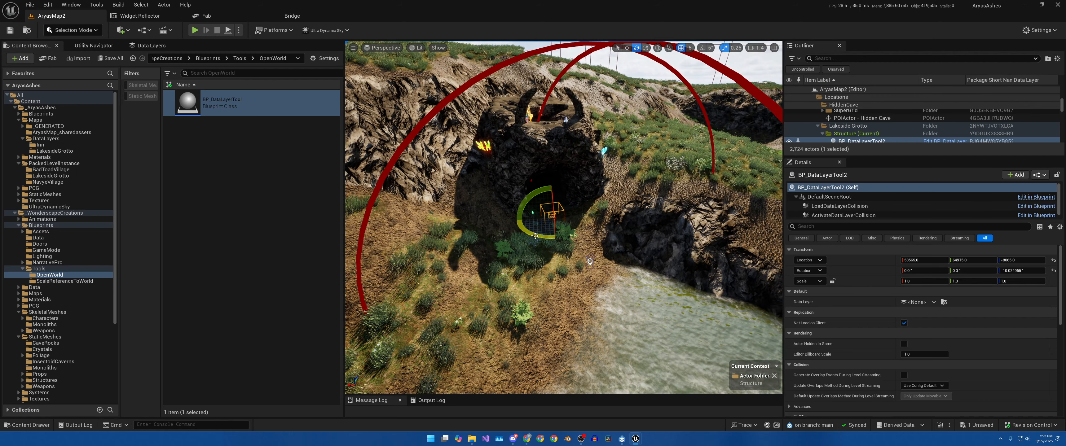
left_click_drag(535, 236, 531, 235)
key("d")
right_click_drag(531, 235, 566, 177)
key("w")
key("w")
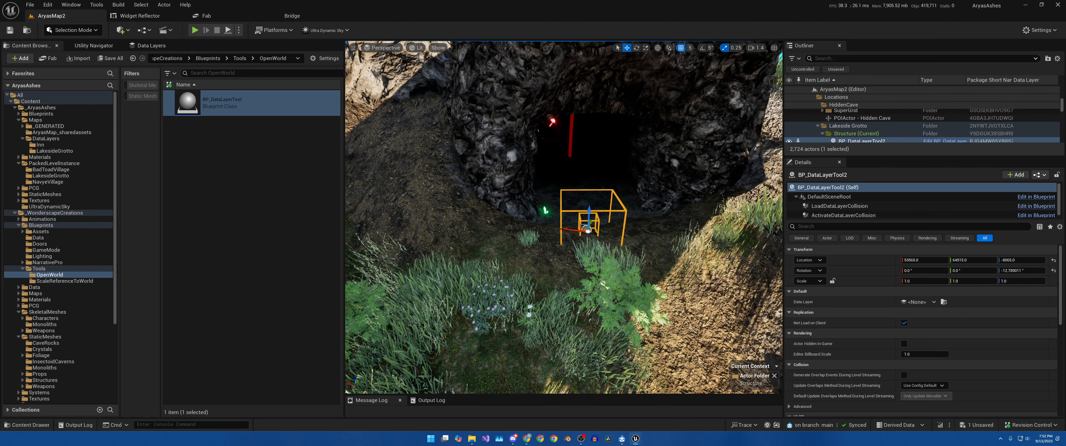
Assign the LakesideGrotto_EntranceRoom data layer to the placed tool and shift it sideways and slightly upward in front of the cave
left_click(919, 302)
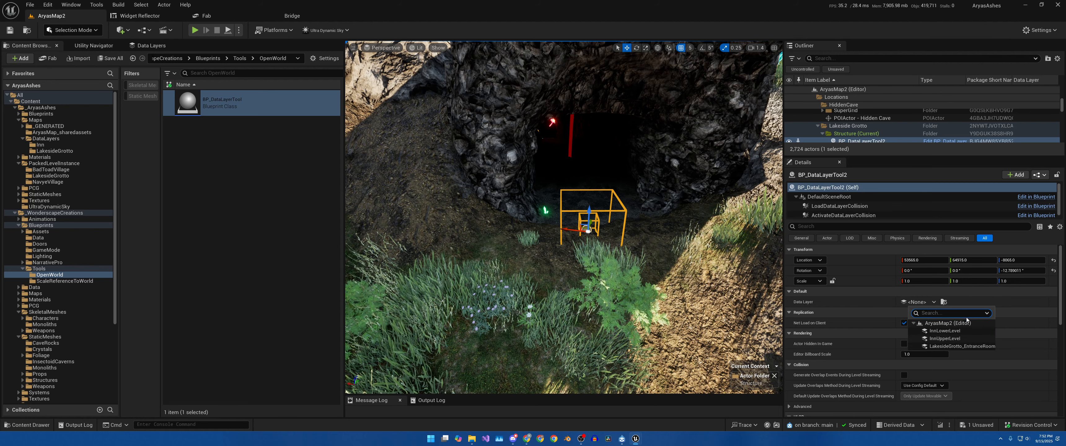
left_click(944, 347)
scroll(614, 302, "down", 6)
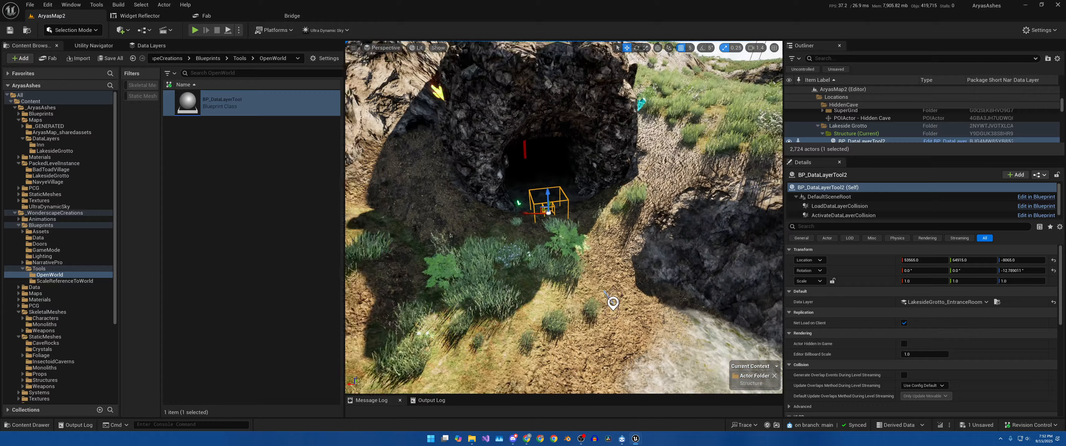
scroll(650, 298, "up", 6)
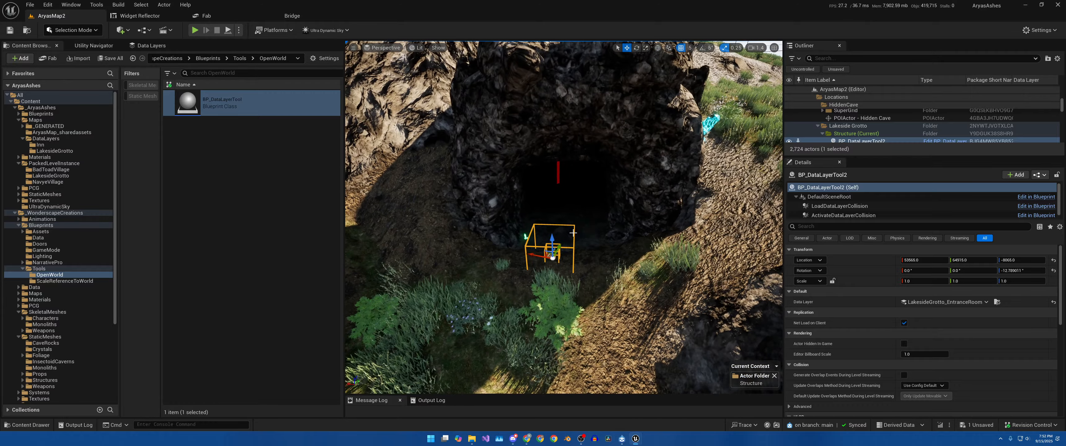
scroll(570, 270, "up", 6)
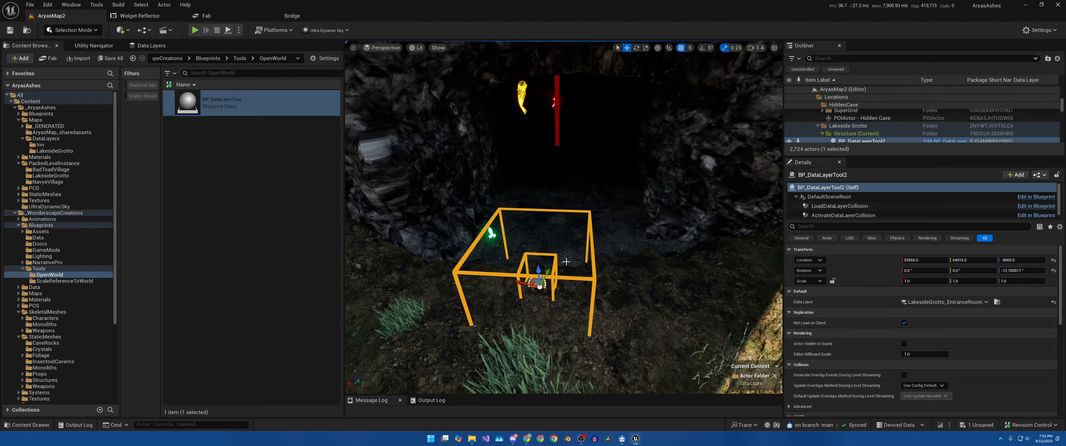
scroll(564, 232, "down", 6)
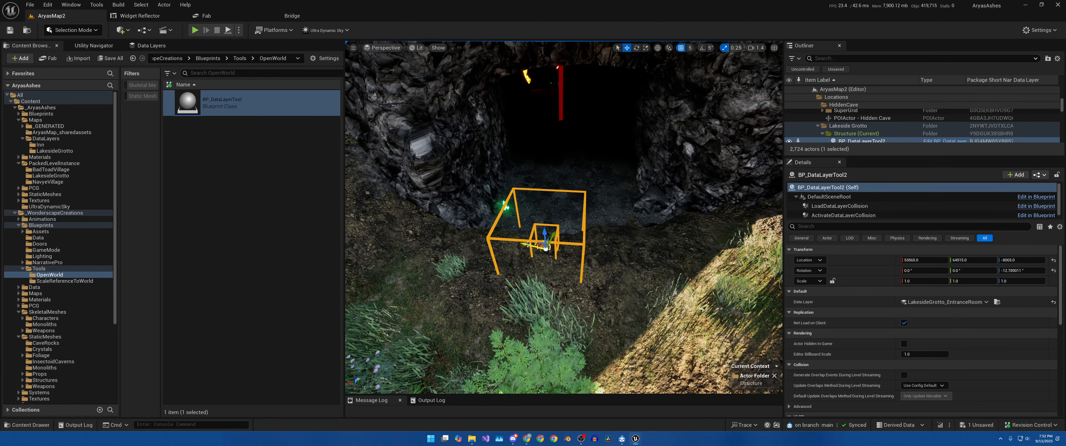
left_click_drag(524, 243, 551, 240)
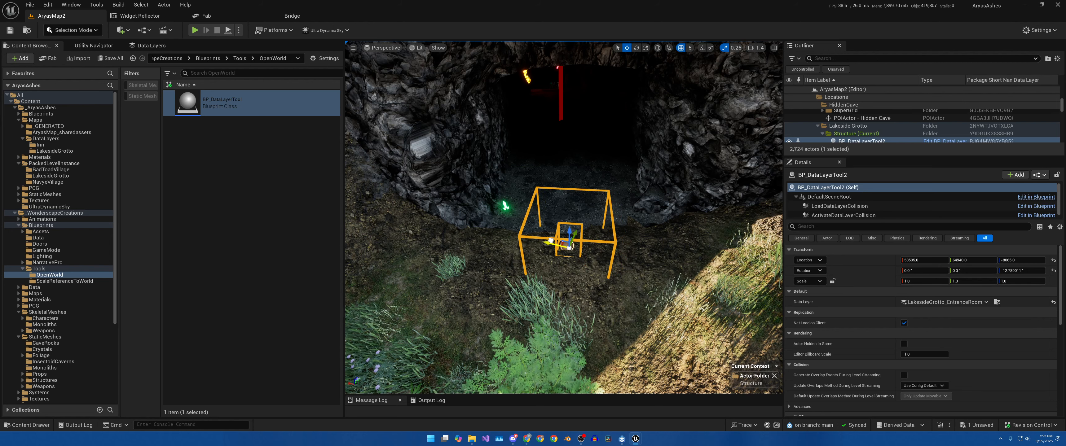
right_click_drag(572, 221, 582, 208)
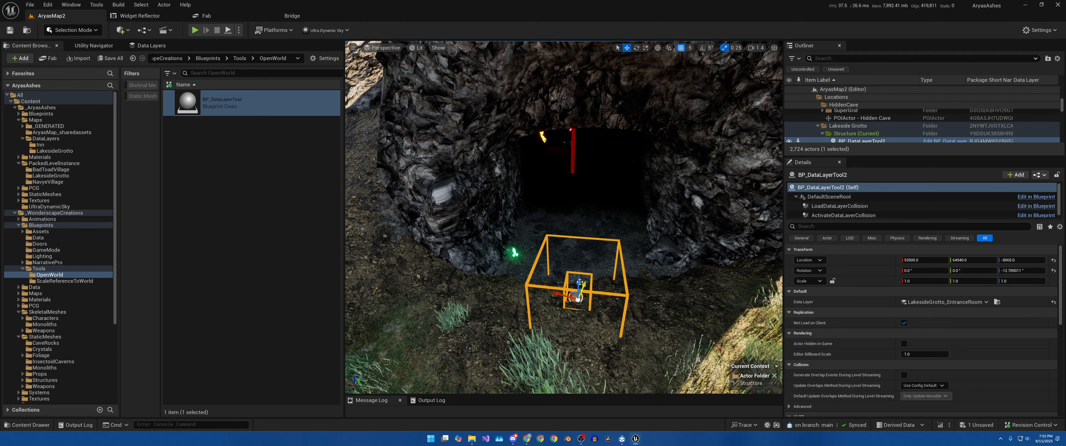
left_click_drag(580, 282, 579, 271)
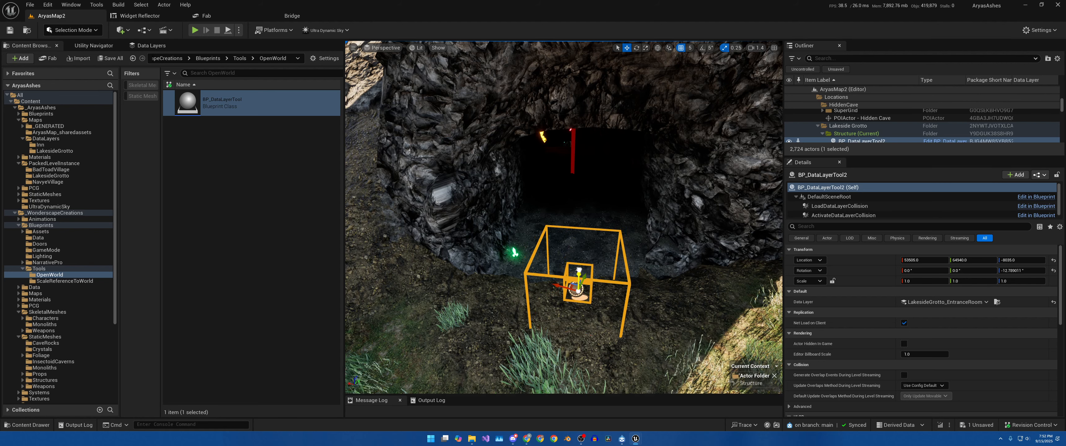
Set the box extent of the tool's LoadDataLayerCollision component to 10000 on all three axes
left_click(840, 206)
key("s")
right_click_drag(587, 226, 572, 237)
left_click(937, 313)
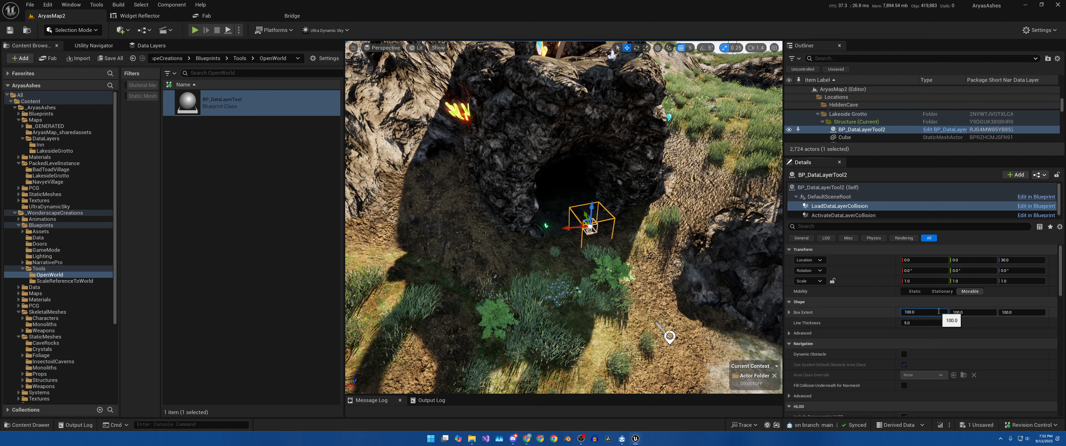
key("Return")
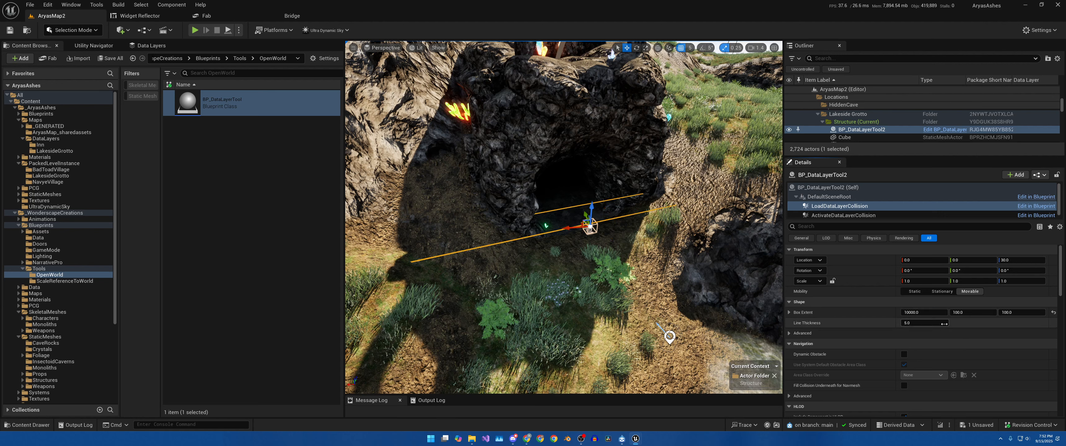
left_click(910, 312)
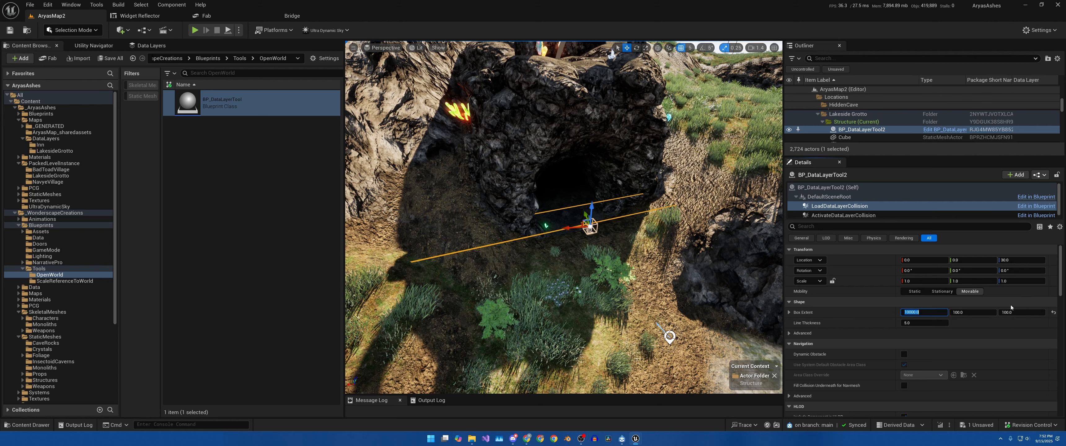
key("Return")
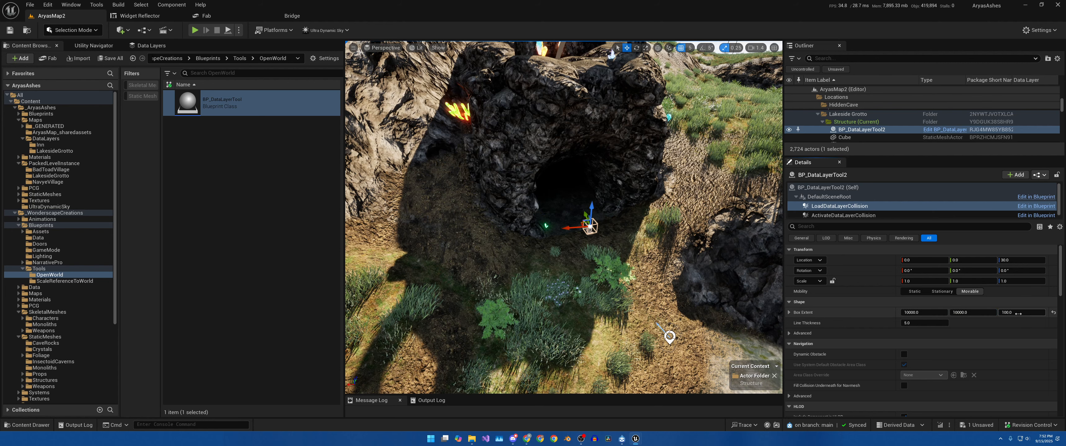
key("s")
mouse_move(765, 300)
right_mouse_down()
mouse_move(776, 288)
mouse_move(774, 302)
mouse_move(770, 278)
mouse_move(804, 275)
mouse_move(776, 297)
right_mouse_up()
scroll(765, 299, "up", 4)
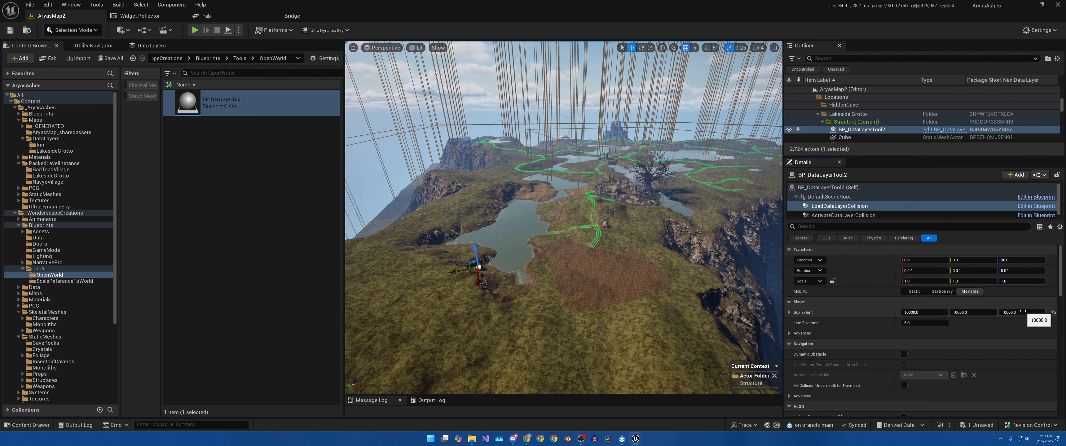
Reduce the LoadDataLayerCollision box extent to 2500 on the X and Y axes
right_click_drag(737, 249, 575, 240)
key("s")
key("w")
scroll(693, 234, "down", 3)
key("w")
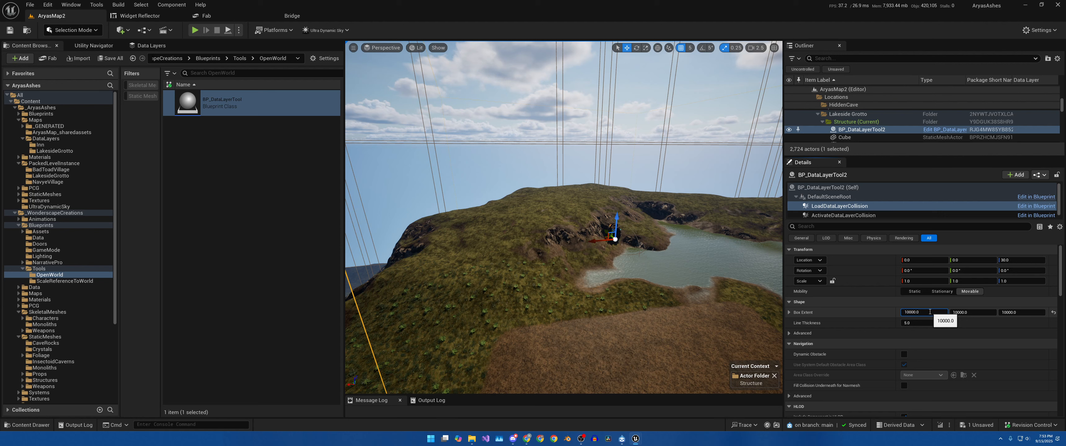
type("4")
key("Return")
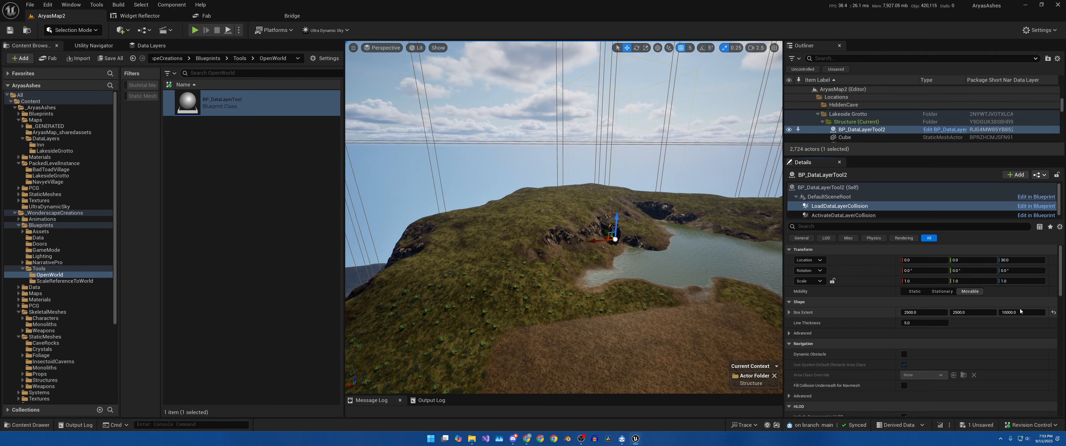
Lower the LoadDataLayerCollision box to about Z -950 and shift it horizontally to about X -178, Y 755 around the cave
key("w")
right_click_drag(662, 281, 678, 296)
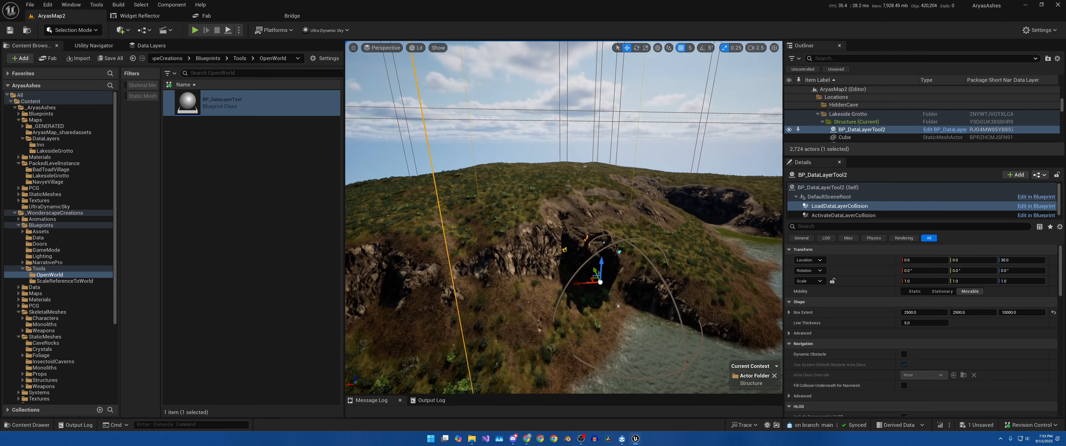
right_click_drag(612, 268, 612, 269)
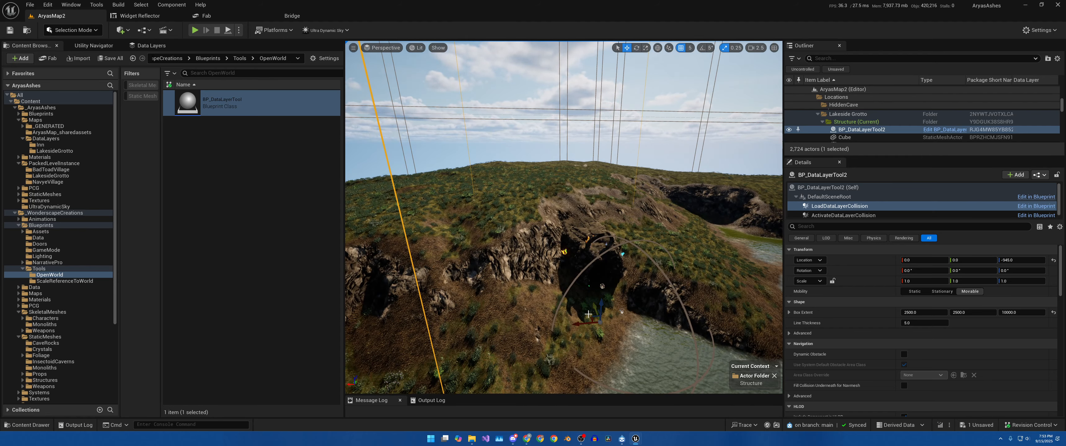
left_click_drag(593, 308, 584, 290)
right_click_drag(584, 290, 553, 269)
key("w")
scroll(576, 286, "down", 3)
key("f")
key("s")
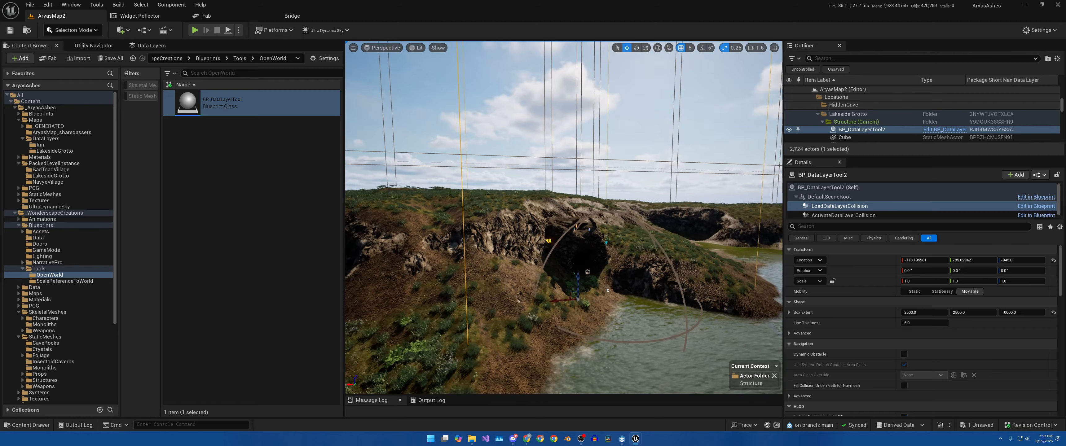
right_click_drag(553, 269, 511, 213)
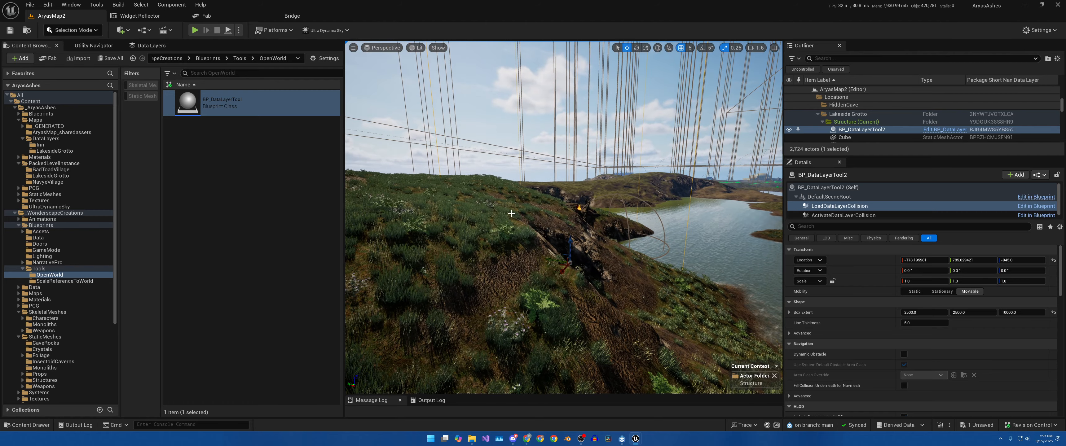
right_click_drag(596, 260, 597, 260)
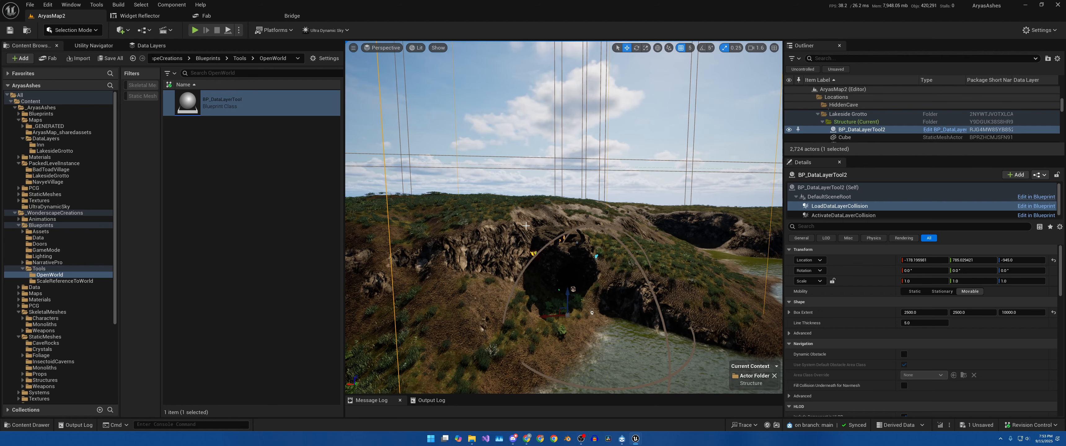
Move the ActivateDataLayerCollision box inward from the tool's origin and centre it in the cave mouth
right_click_drag(611, 245, 580, 241)
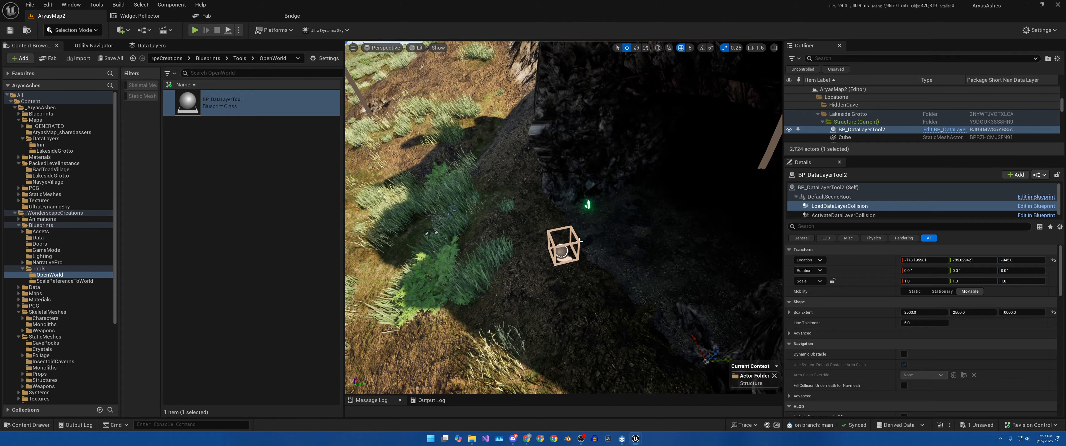
left_click(578, 241)
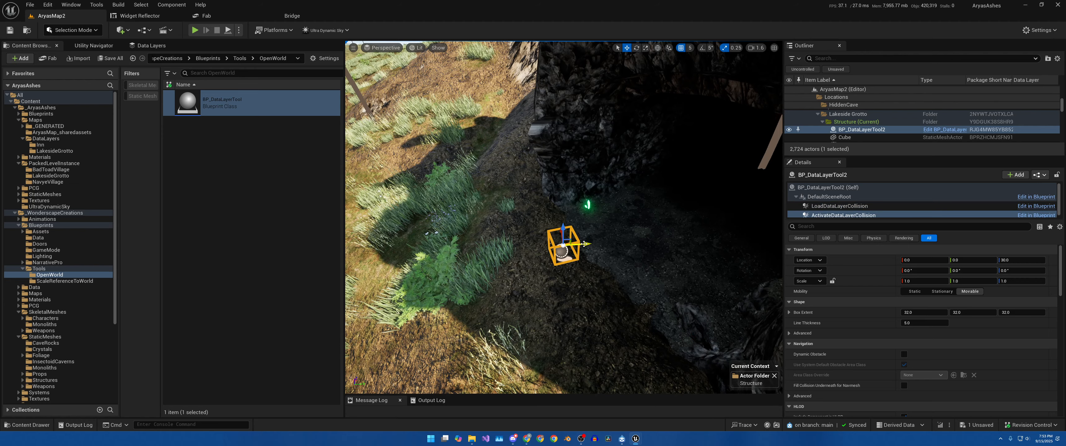
left_click_drag(584, 244, 681, 242)
right_click_drag(681, 242, 683, 226)
key("s")
key("w")
key("s")
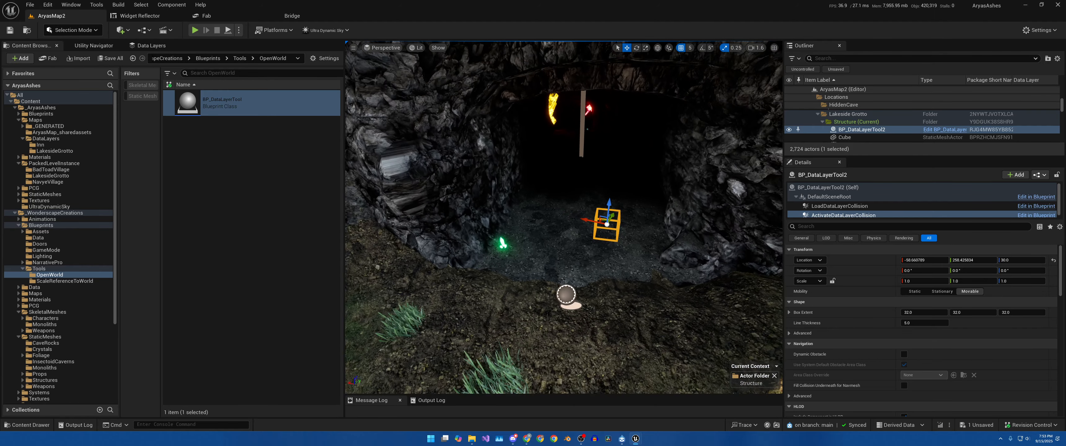
right_click_drag(611, 223, 614, 227)
left_click_drag(583, 216, 560, 214)
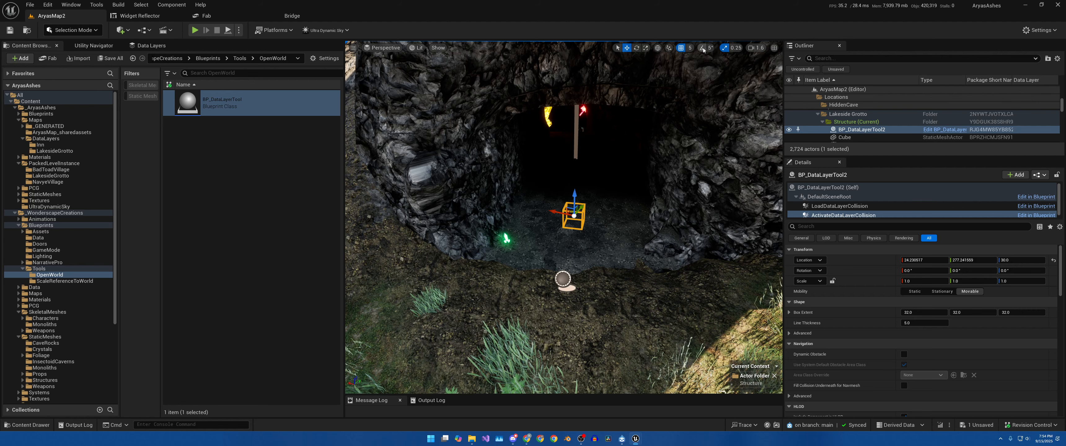
Turn on 5° rotation snapping for the level viewport
left_click(657, 49)
right_click_drag(569, 156, 572, 156)
key("w")
key("s")
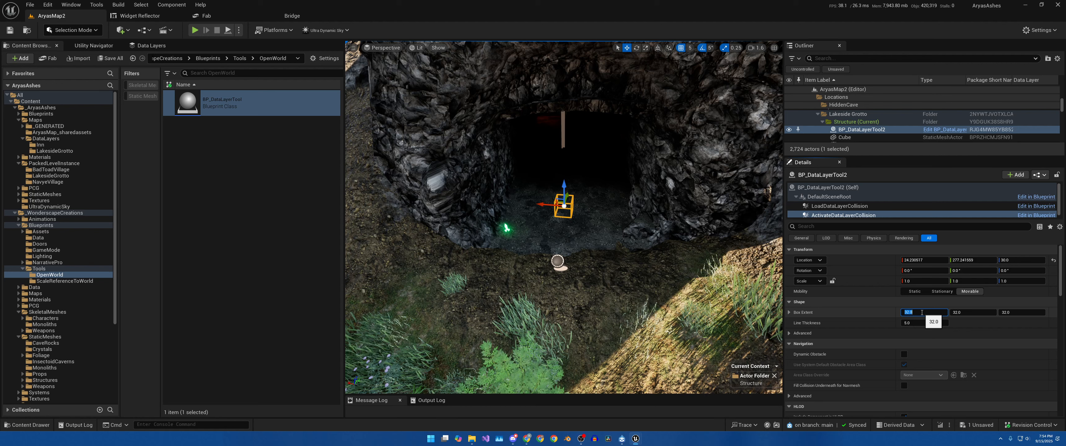
Set the ActivateDataLayerCollision box extent to 200 on all three axes
left_click(922, 313)
type("200")
key("Return")
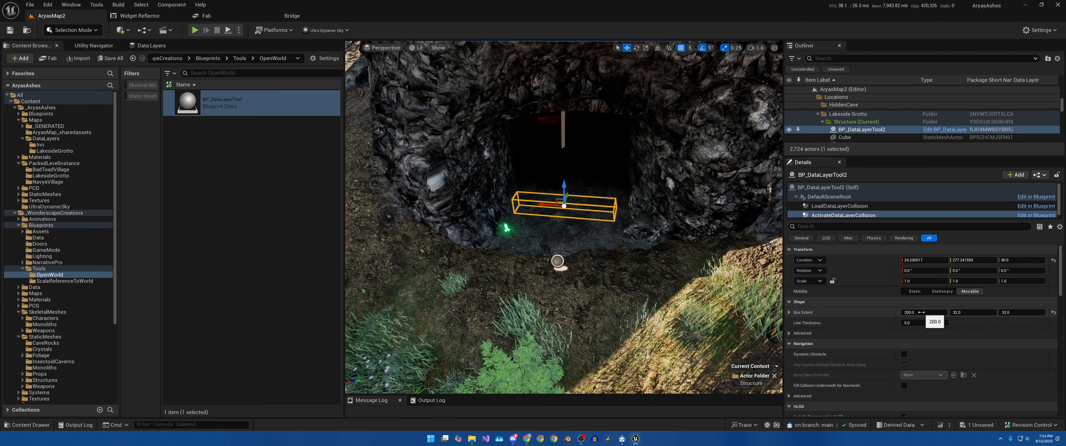
left_click(964, 313)
type("200")
key("Return")
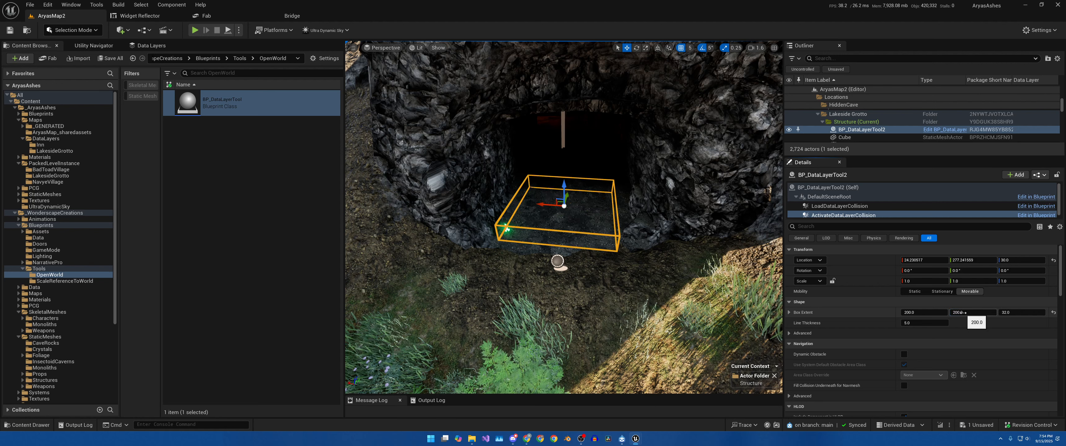
left_click(1013, 314)
type("2")
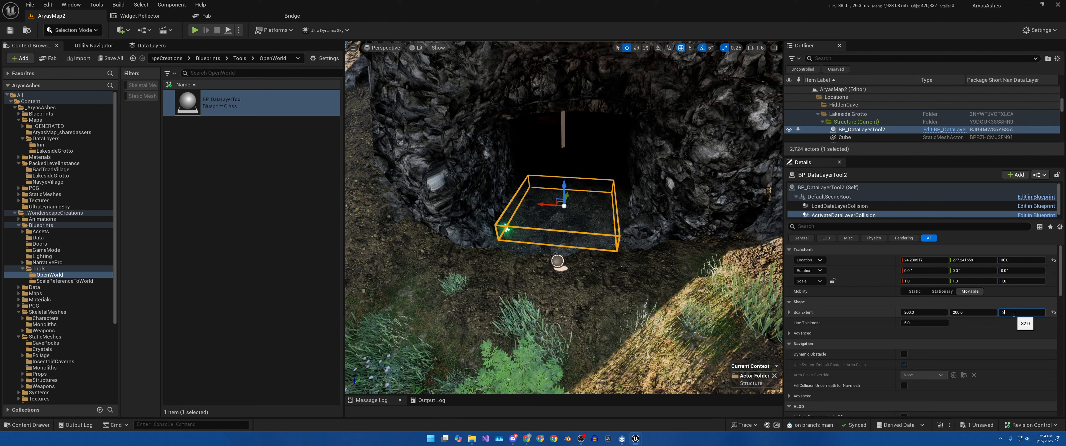
type("00")
key("Return")
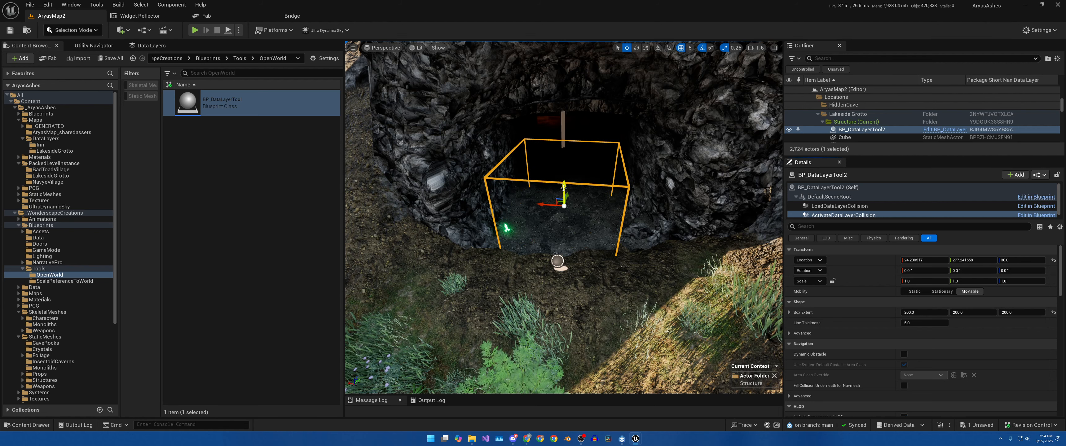
Raise the ActivateDataLayerCollision box to about Z 160 and check its placement from outside the cave
left_click_drag(564, 187, 564, 153)
key("s")
right_click_drag(604, 164, 641, 143)
key("a")
key("w")
right_click_drag(556, 159, 553, 159)
key("a")
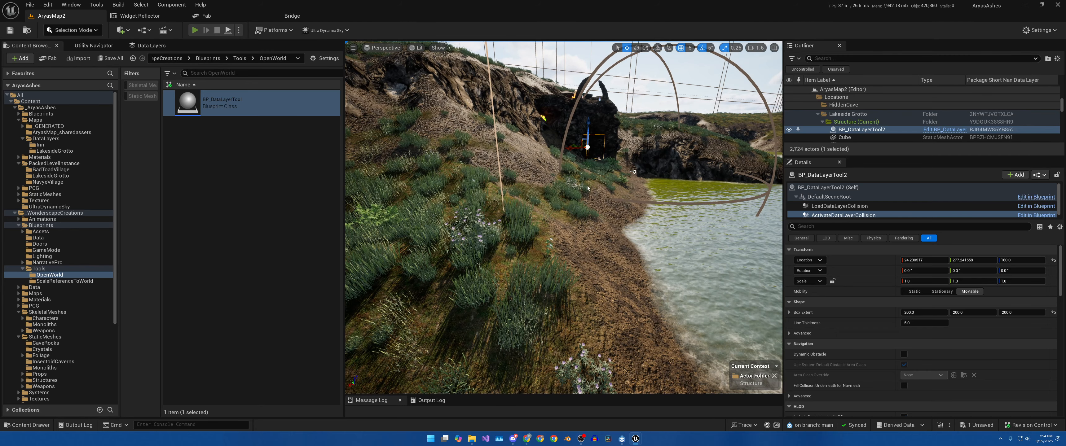
Start a play test near the grotto and show the LakesideGrotto_EntranceRoom data layer to monitor its runtime state
key("alt+p")
left_click(165, 47)
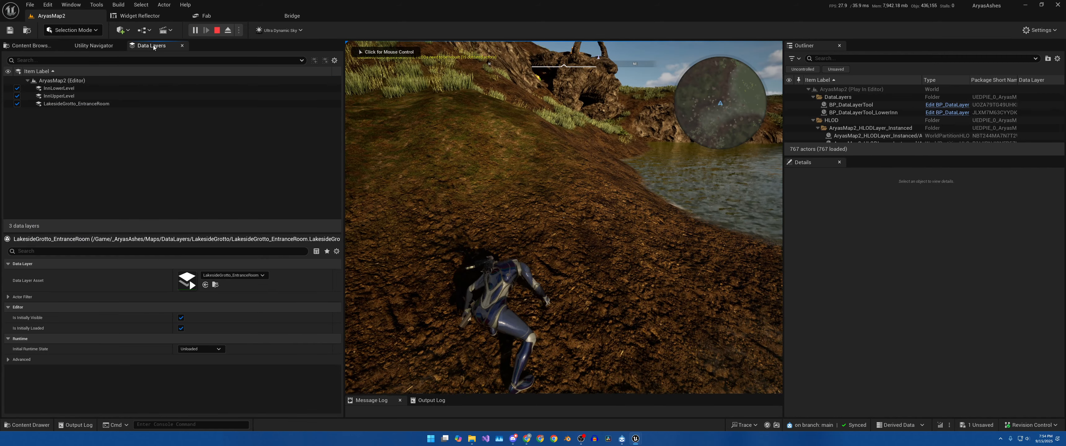
left_click(81, 104)
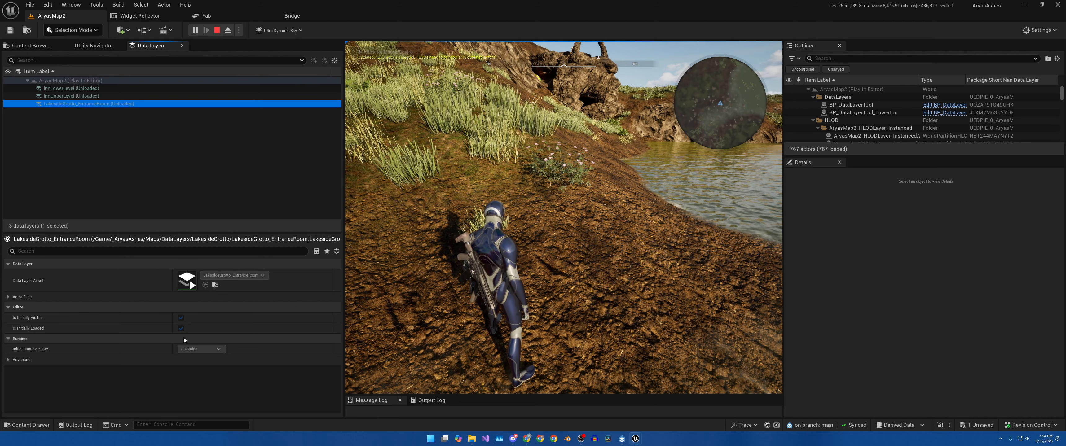
left_click(489, 232)
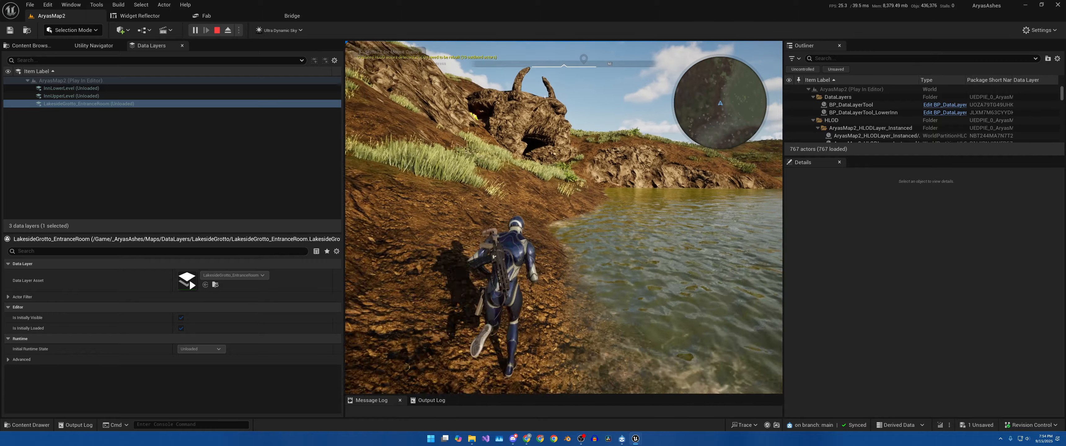
Run the character along the shore and deep into the cave while checking the data layer's state, and end the play session
key("w")
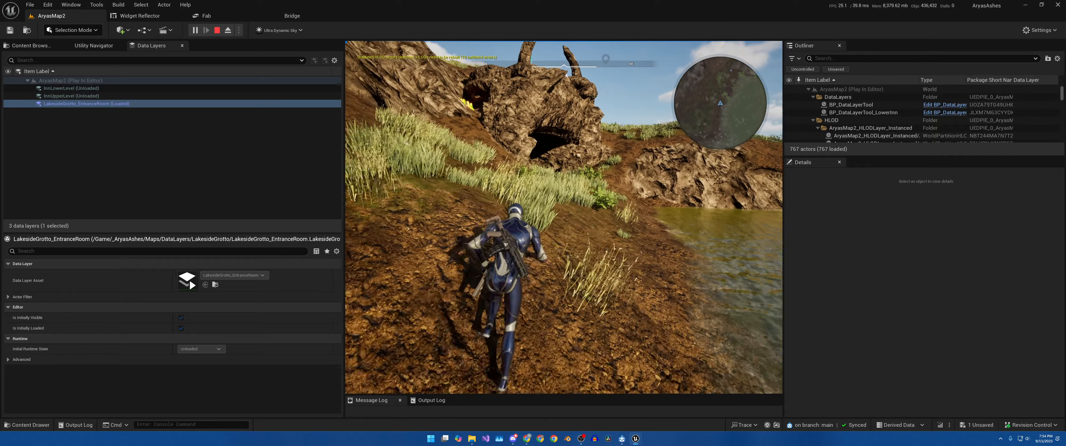
key("w")
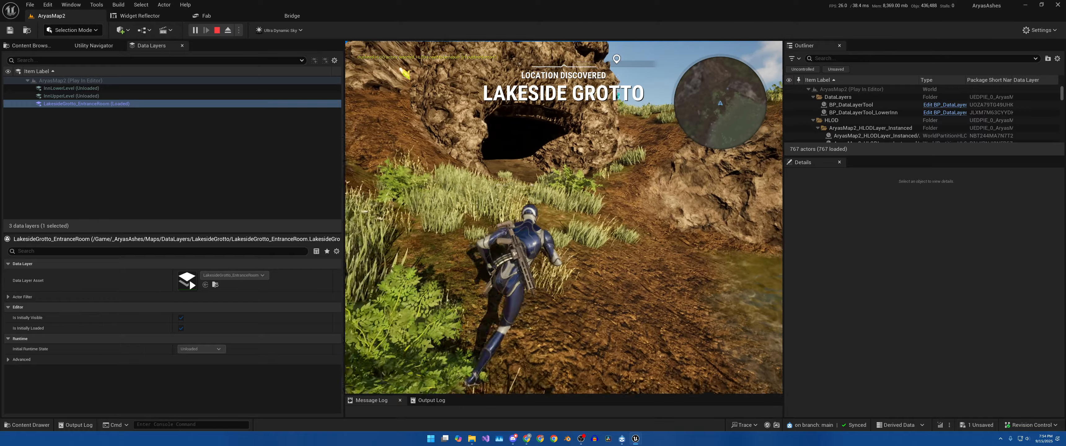
key("w")
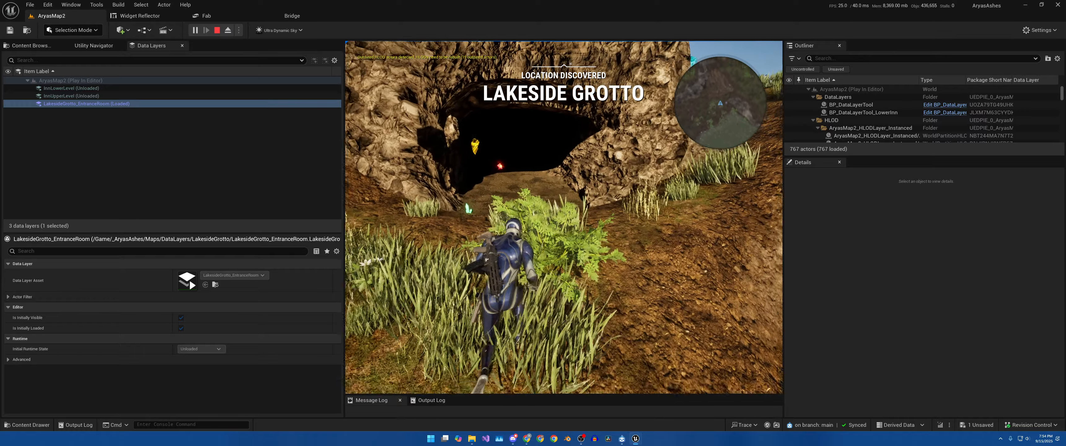
key("w")
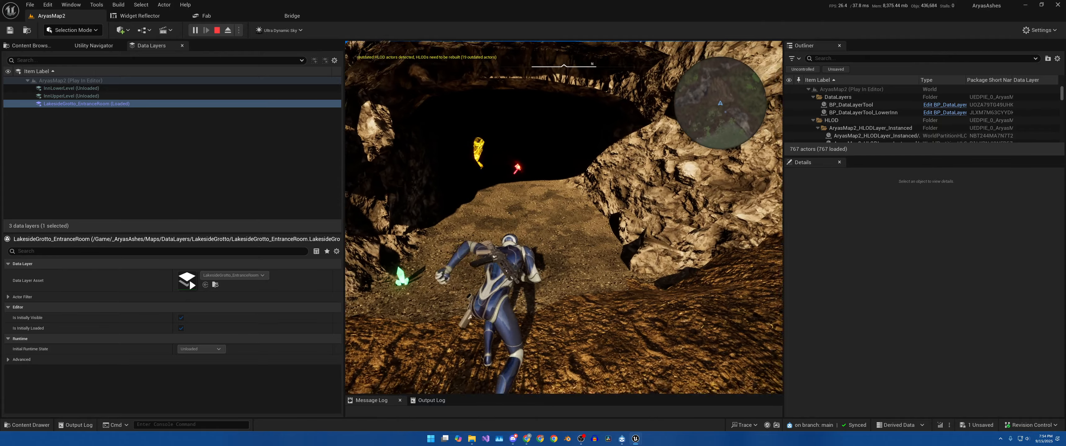
key("w")
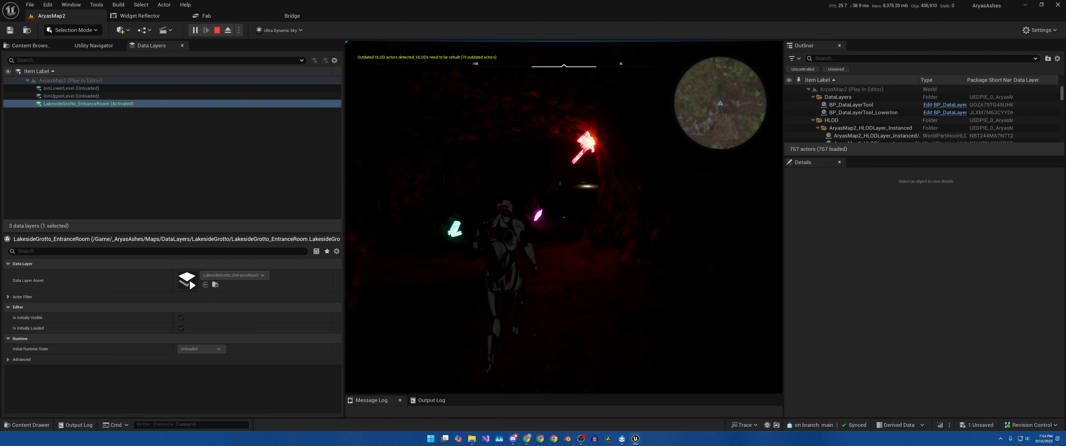
key("w")
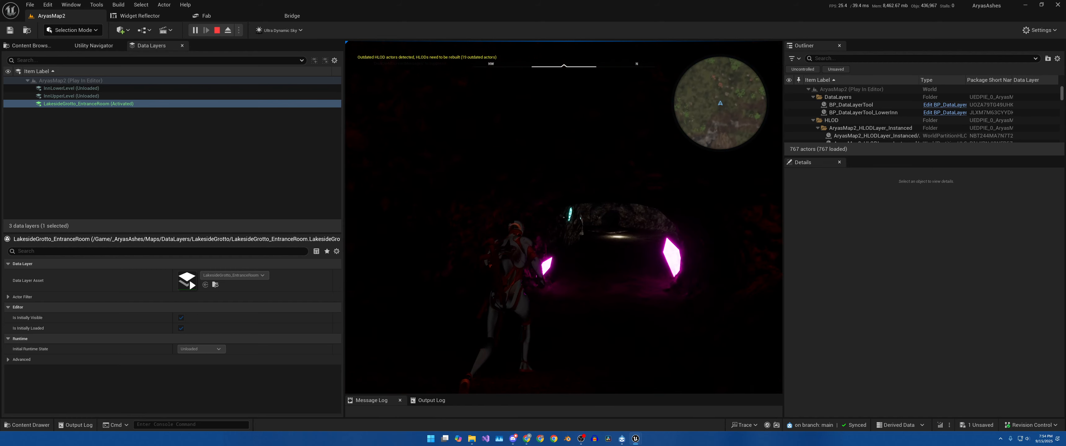
key("w")
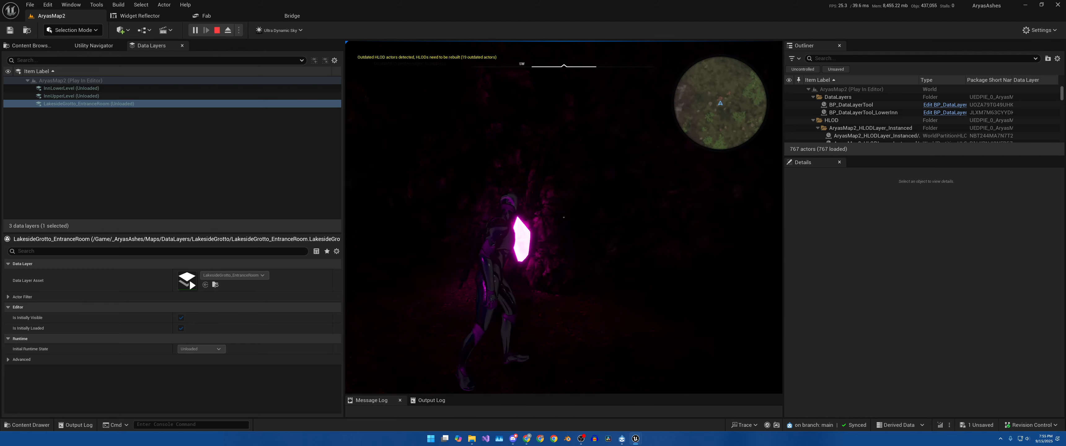
key("w")
key("w")
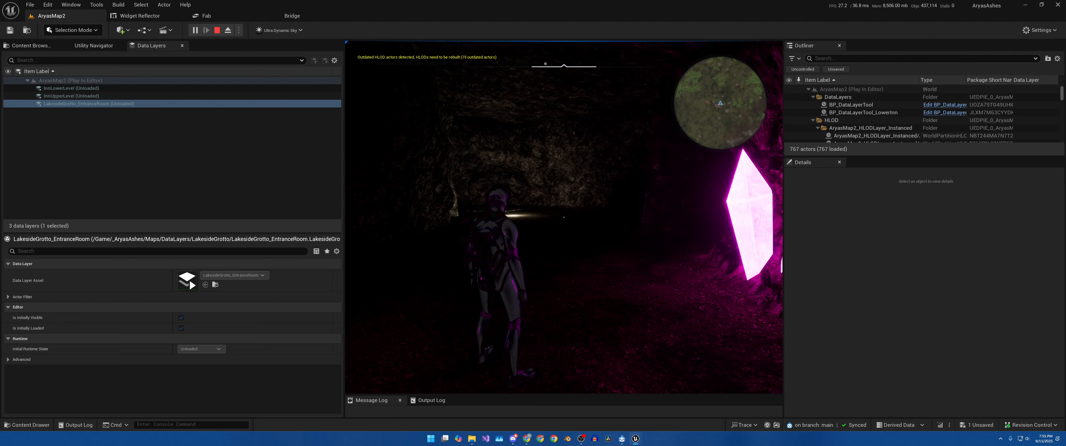
key("Escape")
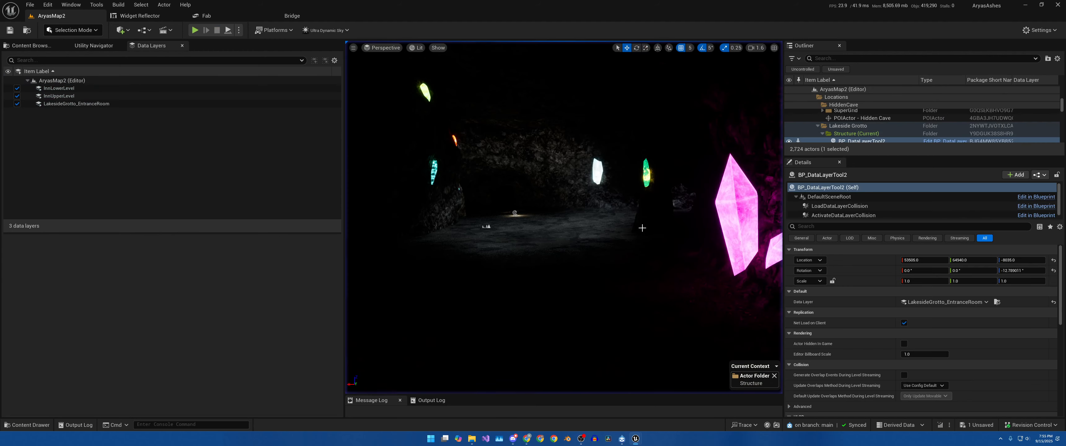
Set the Y box extent of the grotto tool's LoadDataLayerCollision to 5000
key("w")
right_click_drag(649, 231, 453, 249)
key("w")
key("s")
key("w")
key("s")
right_click_drag(620, 206, 619, 207)
key("w")
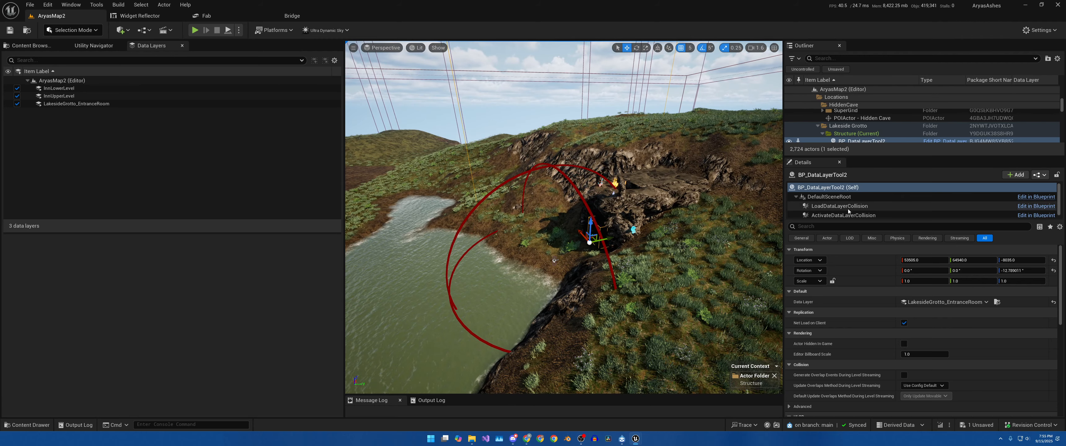
left_click(832, 214)
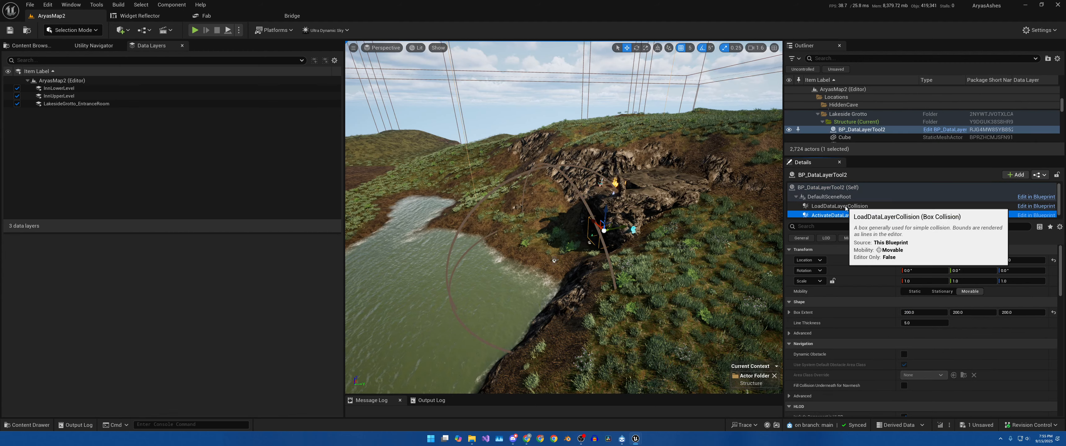
double_click(840, 205)
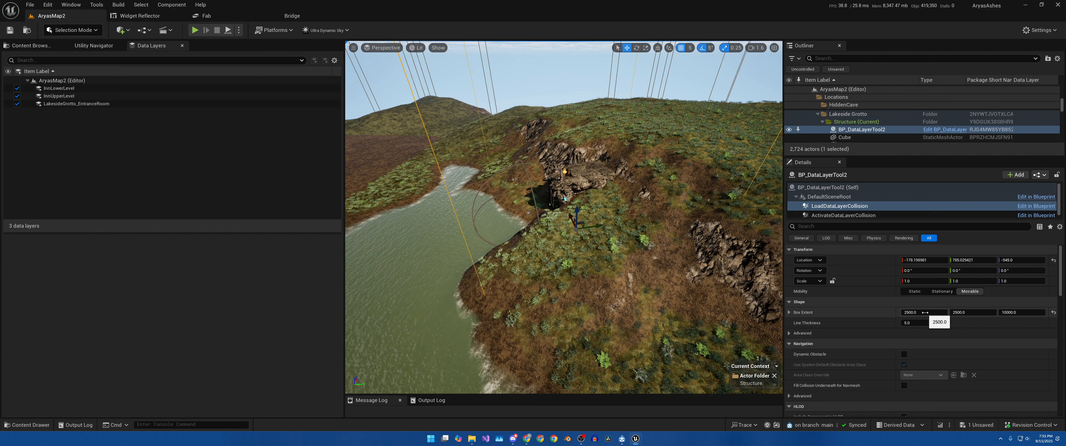
left_click(962, 313)
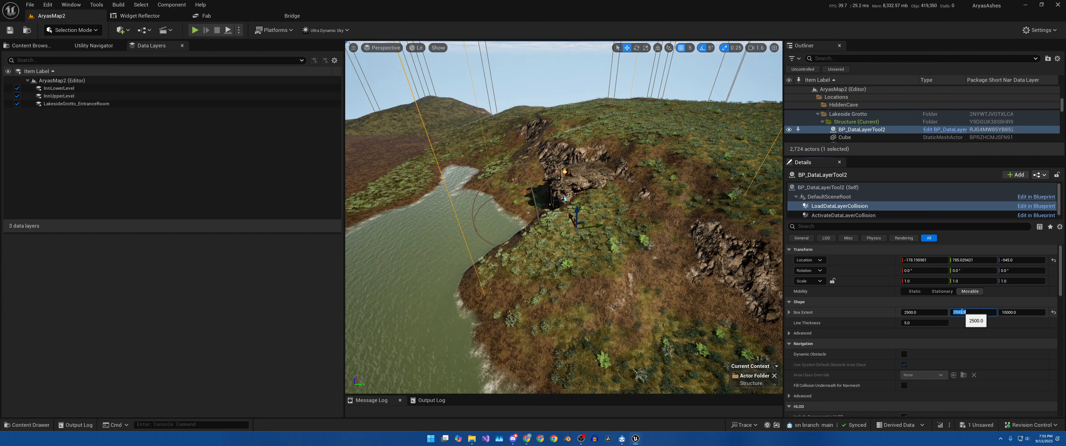
left_click(962, 313)
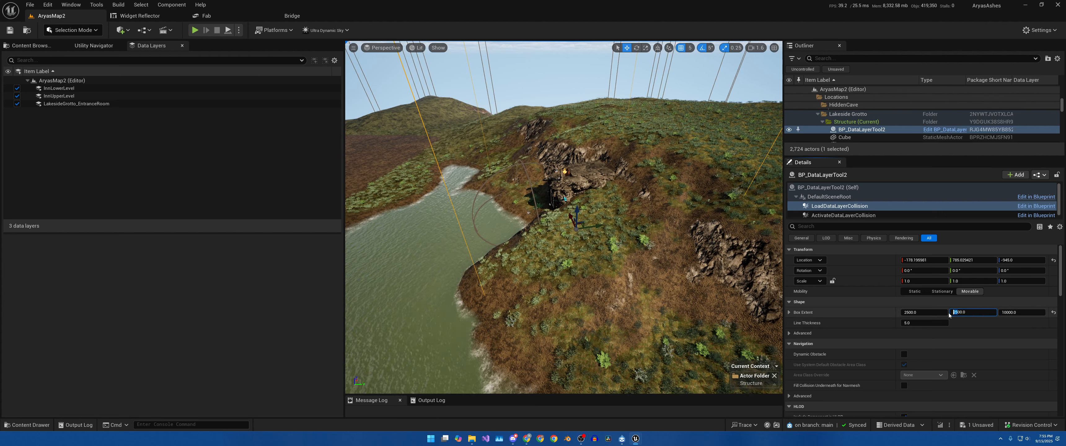
key("Return")
Shift the LoadDataLayerCollision box along its Y axis to about 3130 so it extends further over the cave
left_click_drag(594, 226, 656, 219)
key("w")
right_click_drag(657, 219, 733, 244)
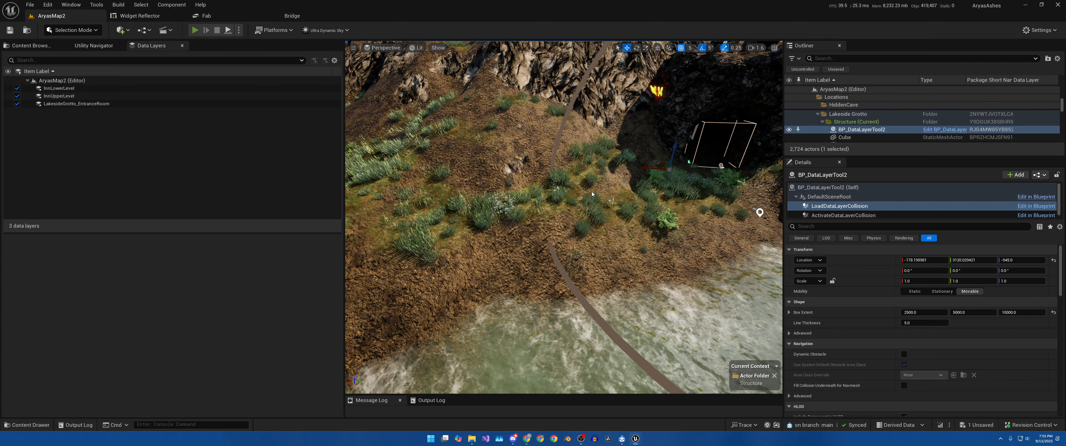
Play the level and run through the grotto entrance into the inner cave to test the enlarged load box
key("alt+p")
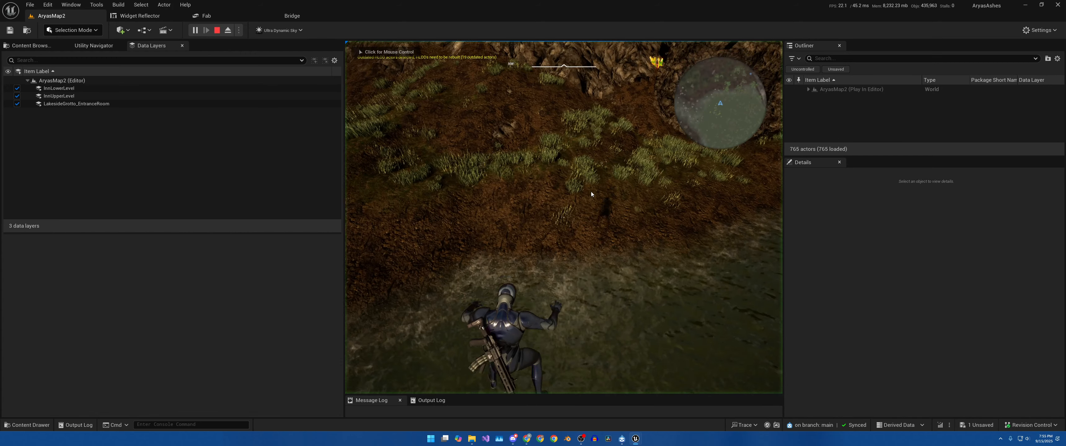
key("w")
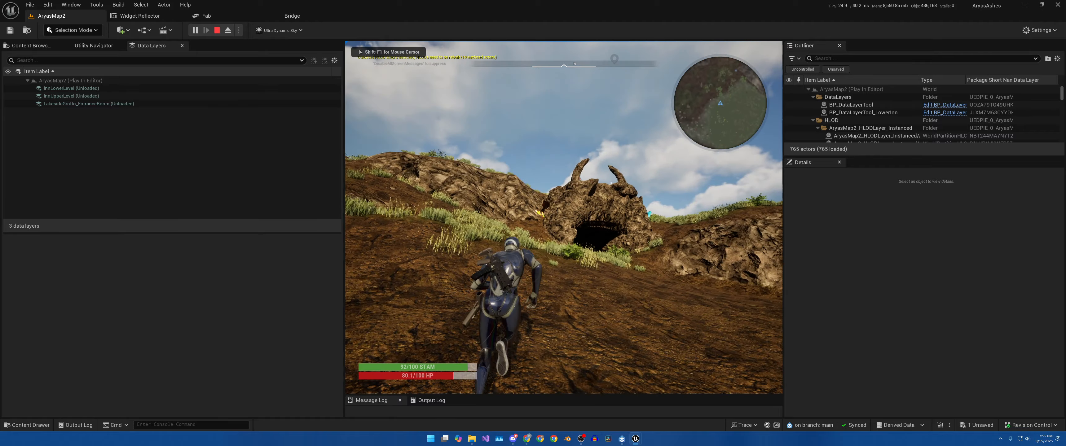
key("w")
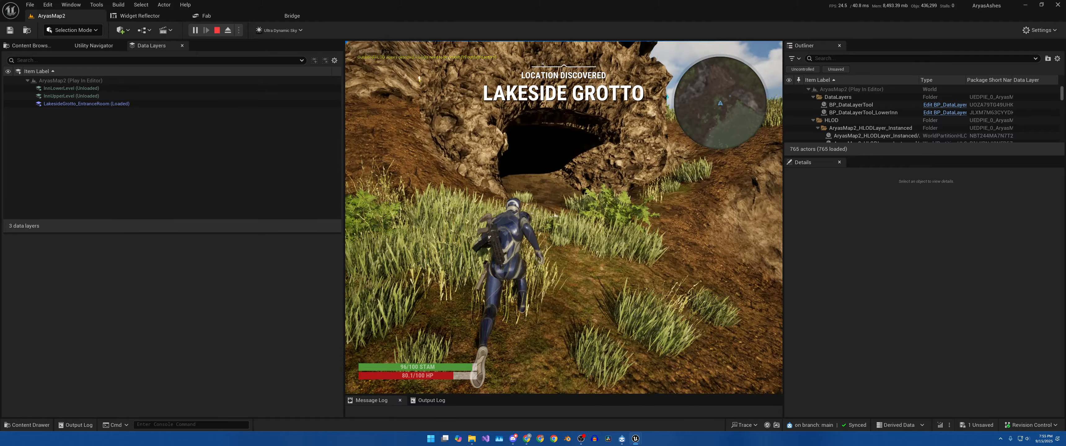
key("w")
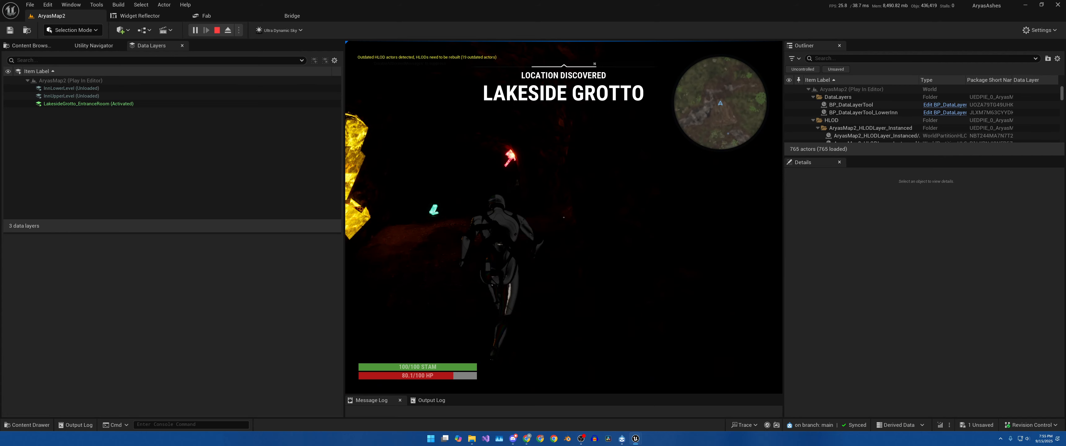
key("w")
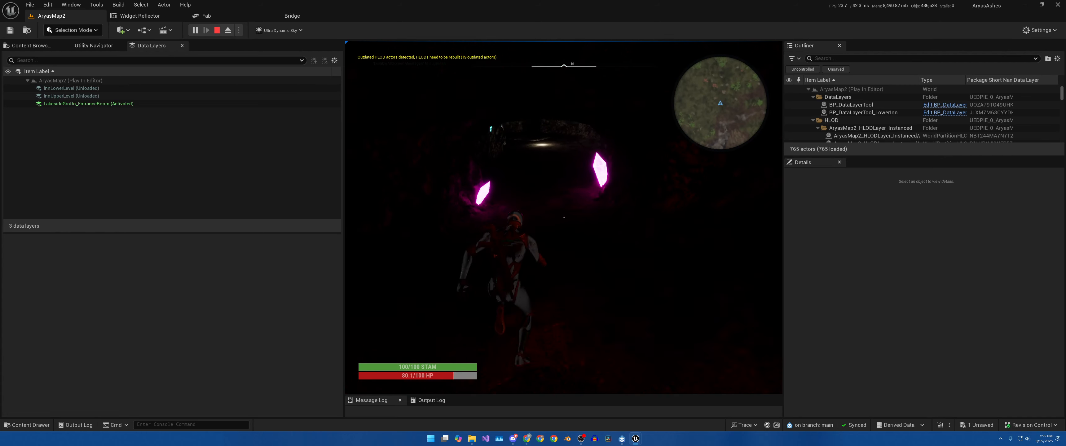
key("w")
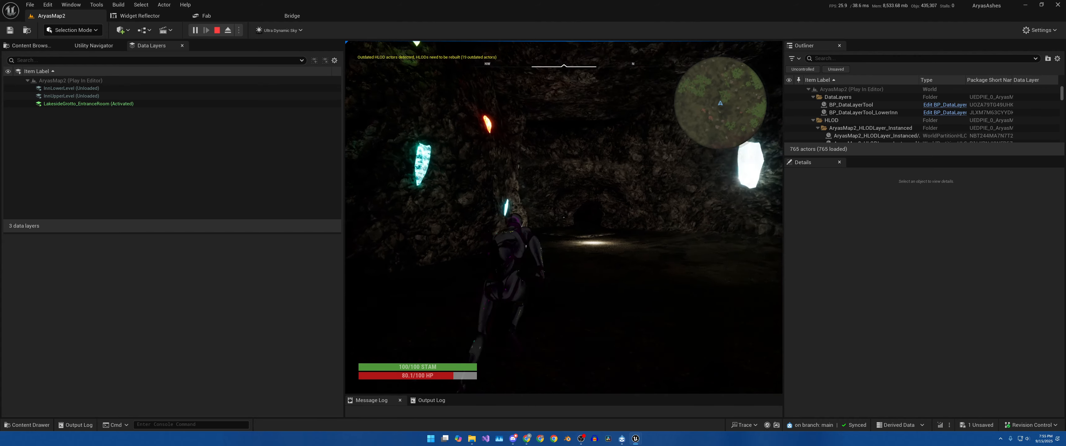
key("w")
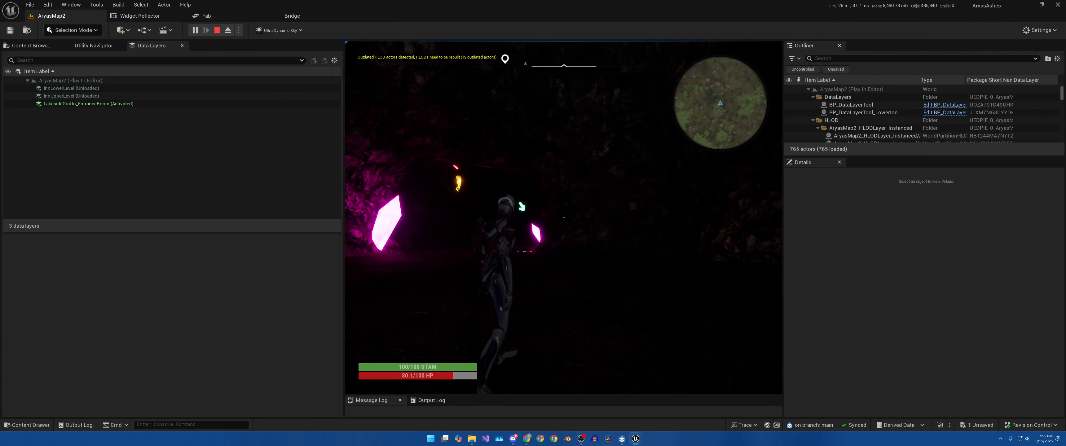
Run out of the cave and back to the entrance to check data layer unloading and reloading, and stop playing
key("w")
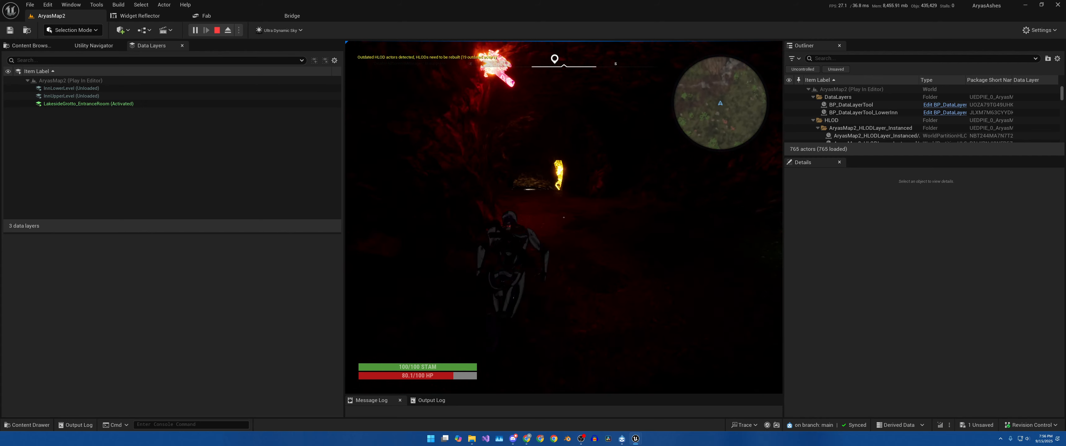
key("w")
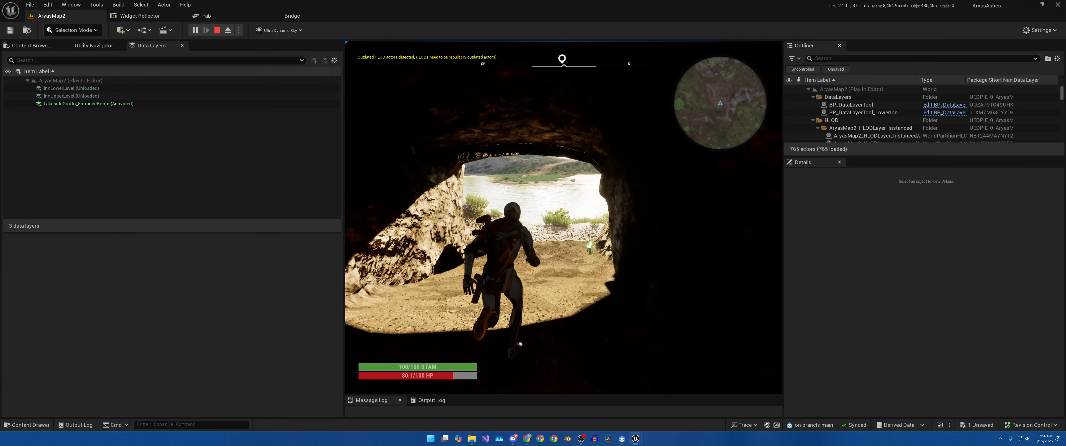
key("w")
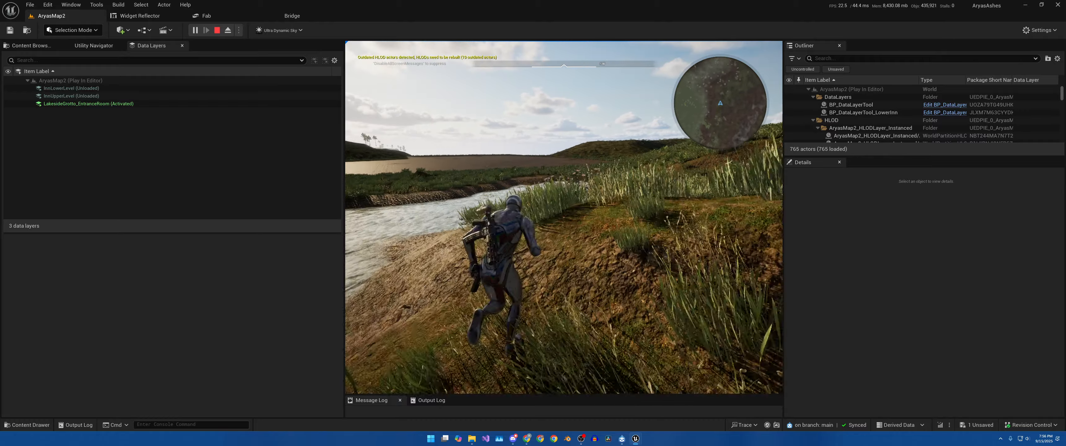
key("w")
key("w")
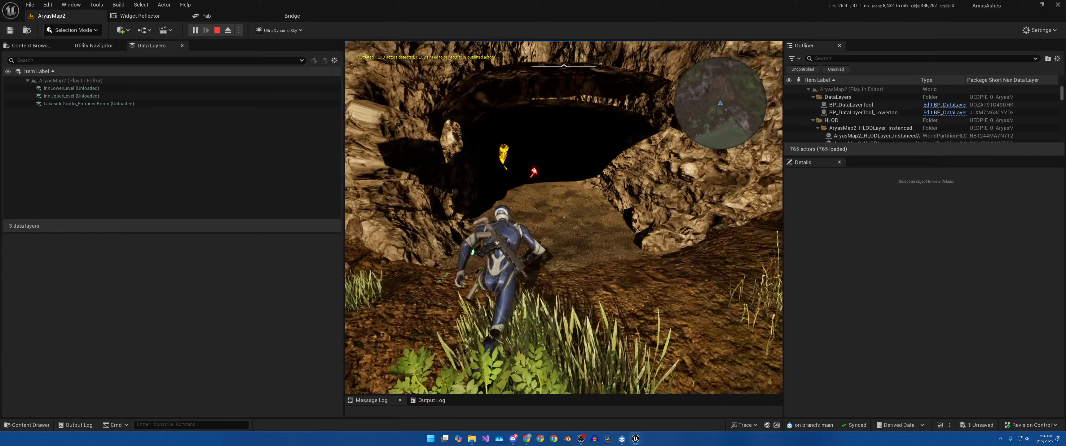
key("w")
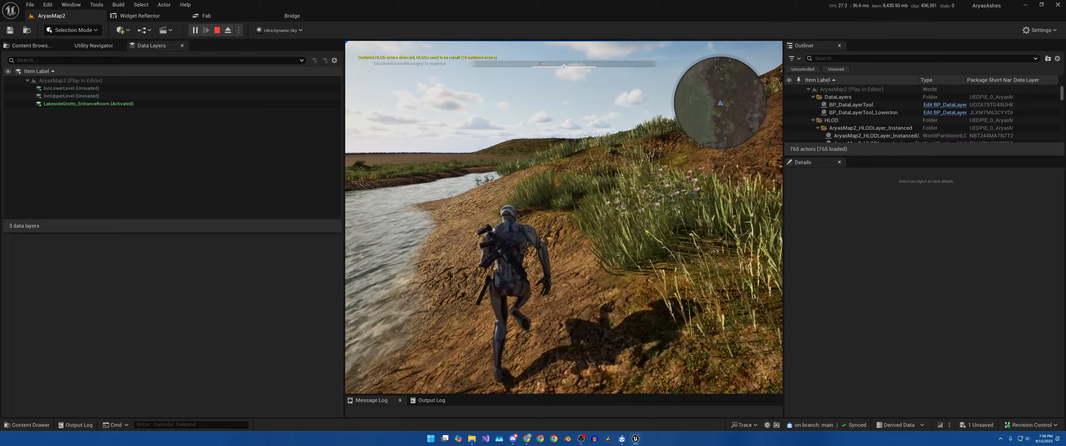
key("w")
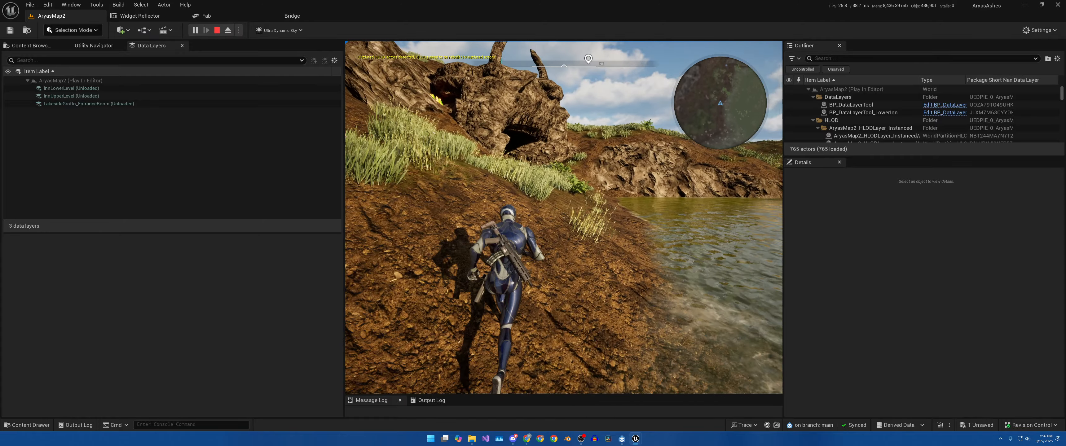
key("Escape")
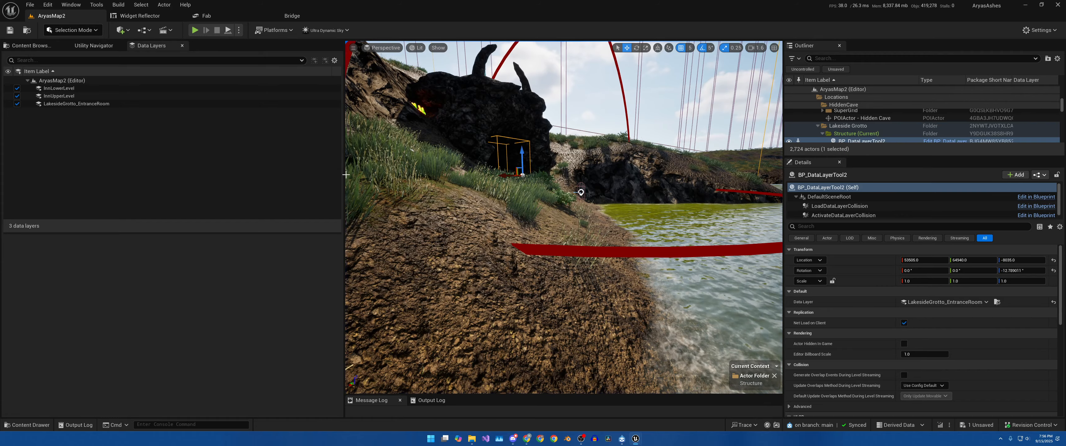
Widen the level viewport and survey the grotto, its collision boxes and the surrounding lake from above
left_click_drag(344, 176, 214, 176)
key("s")
scroll(499, 217, "up", 3)
right_click_drag(498, 217, 459, 209)
key("w")
key("s")
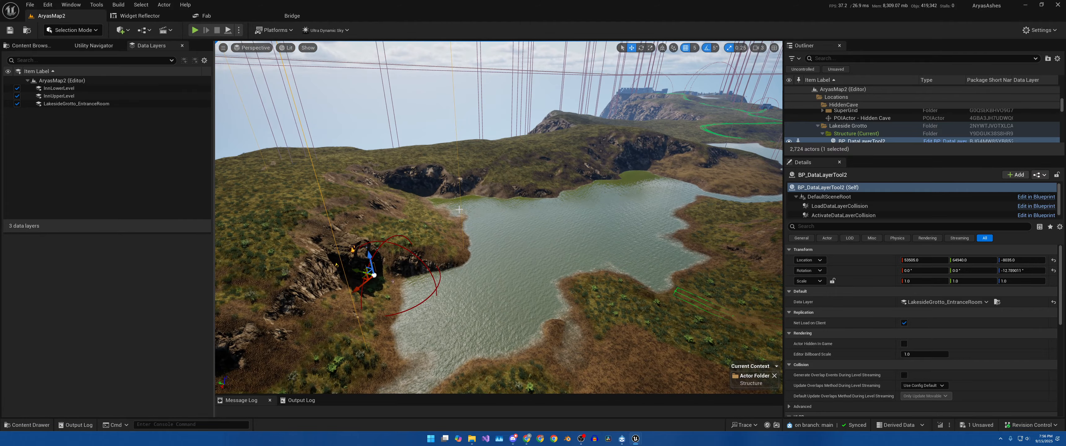